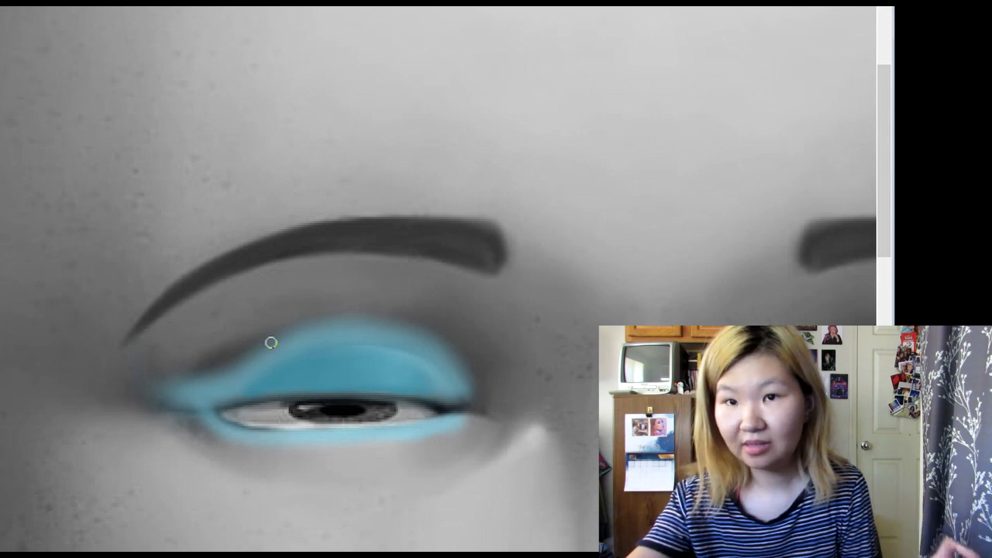
# - Try a darker blue brush stroke on the outer part of the blue eyelid, and undo it
pyautogui.moveTo(273, 343); pyautogui.dragTo(235, 376)
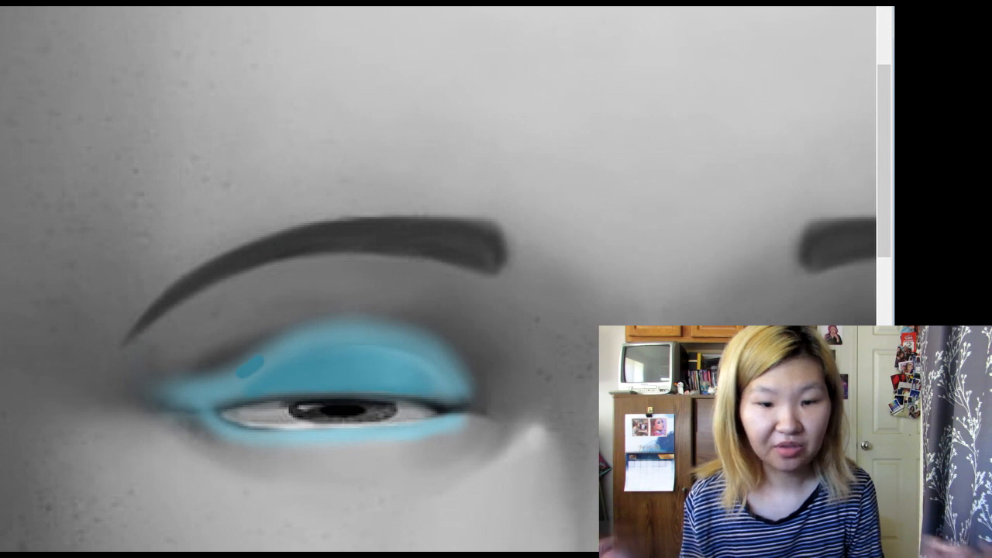
pyautogui.hotkey('ctrl', 'z')
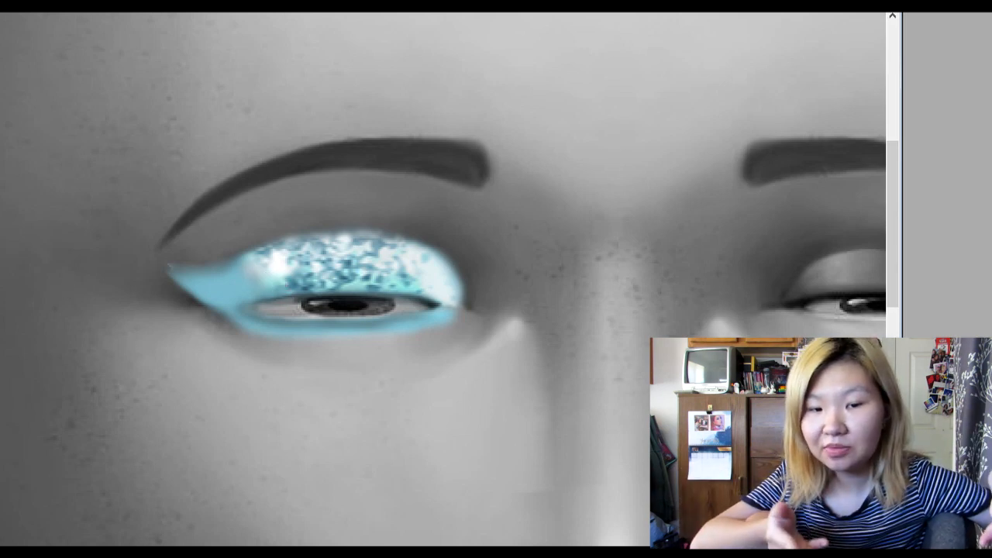
pyautogui.hotkey('ctrl', '-')
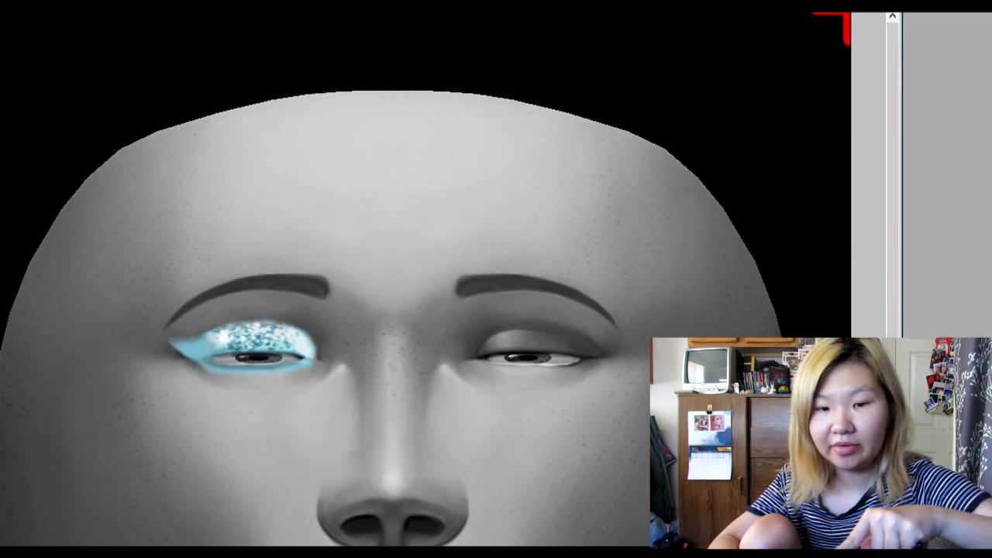
pyautogui.hotkey('ctrl', '-')
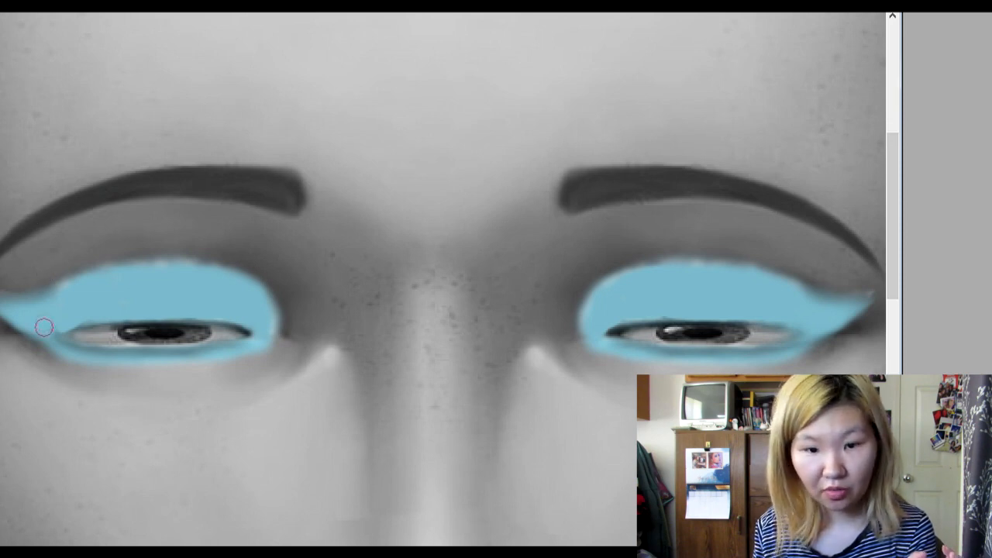
pyautogui.hotkey('ctrl', '0')
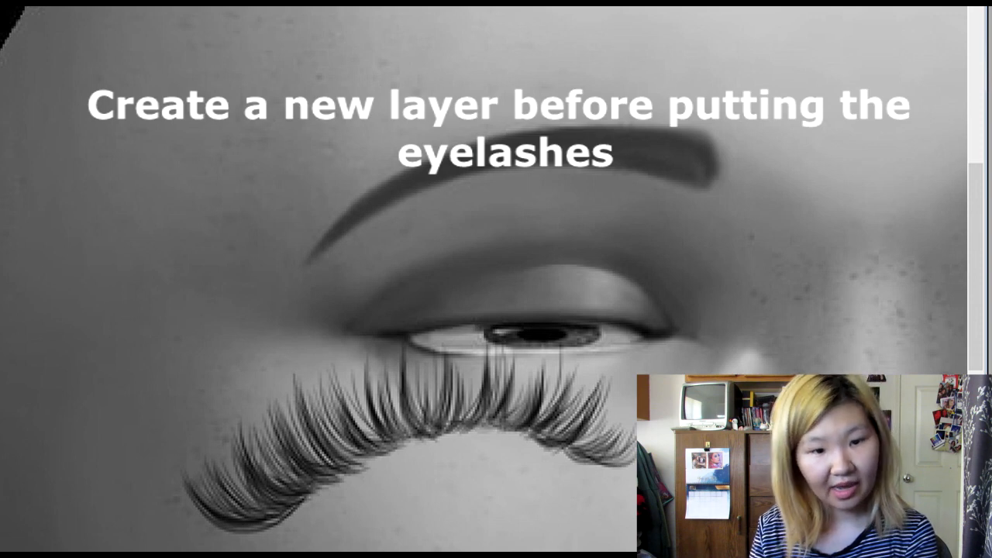
# - Move the eyelashes up over the upper eyelid and scale them down to fit the eye
pyautogui.moveTo(410, 434); pyautogui.dragTo(489, 288)
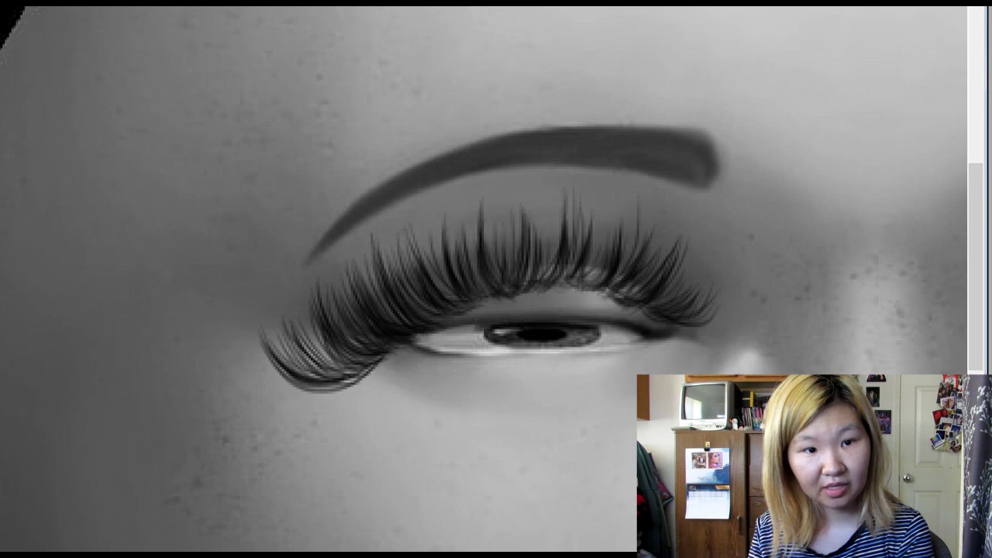
pyautogui.hotkey('ctrl', '-')
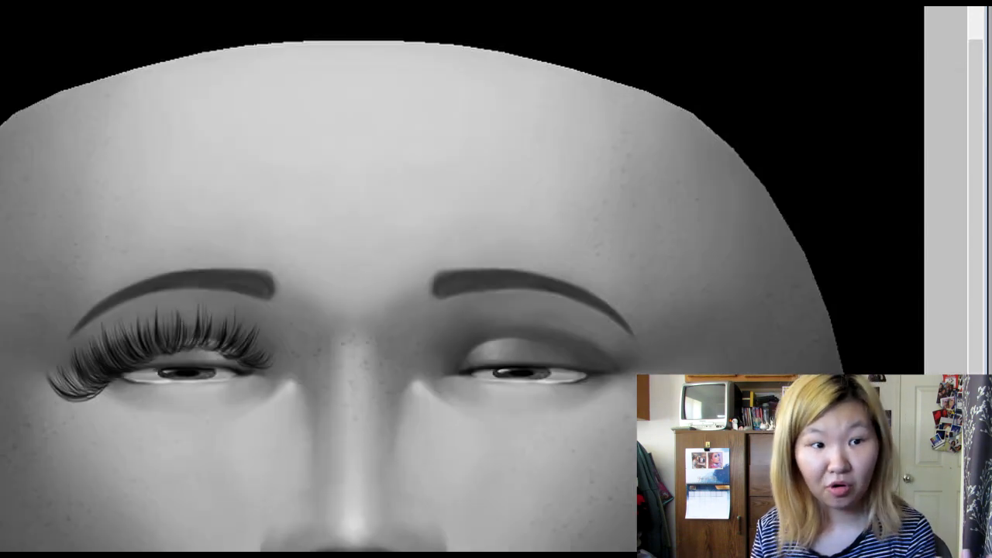
pyautogui.hotkey('ctrl', 't')
pyautogui.moveTo(45, 401); pyautogui.dragTo(89, 357)
pyautogui.moveTo(88, 369); pyautogui.dragTo(72, 362)
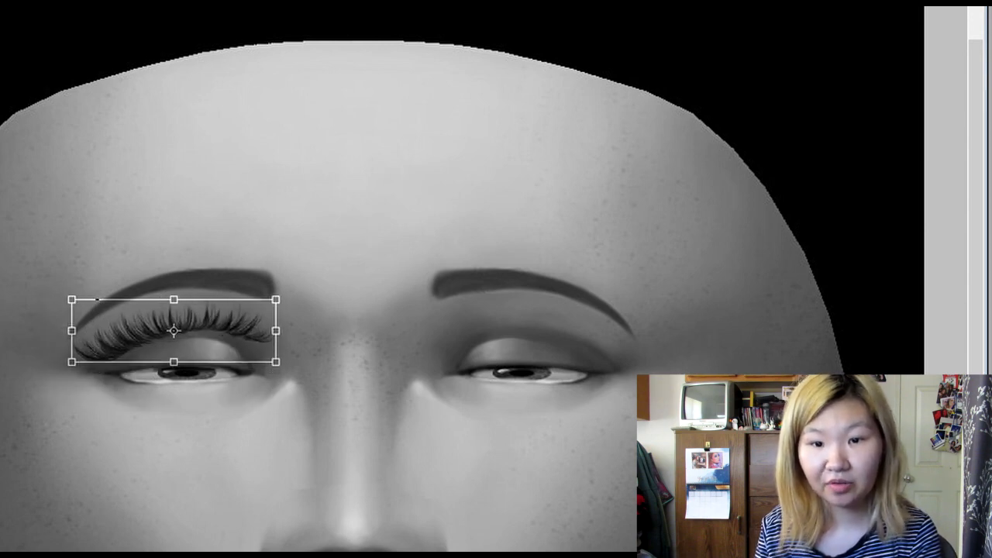
# - Nudge the lashes down toward the lash line and rotate them slightly clockwise to follow the lid
pyautogui.press('Down')
pyautogui.press('Down')
pyautogui.press('Down')
pyautogui.press('Down')
pyautogui.press('Down')
pyautogui.press('Down')
pyautogui.press('Down')
pyautogui.press('Down')
pyautogui.press('Down')
pyautogui.press('Down')
pyautogui.press('Down')
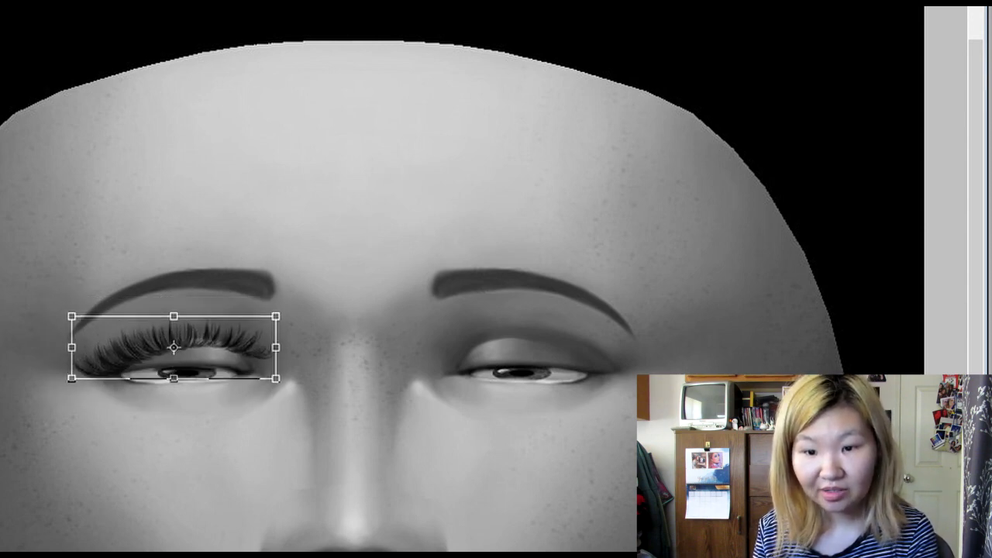
pyautogui.moveTo(62, 387); pyautogui.dragTo(57, 370)
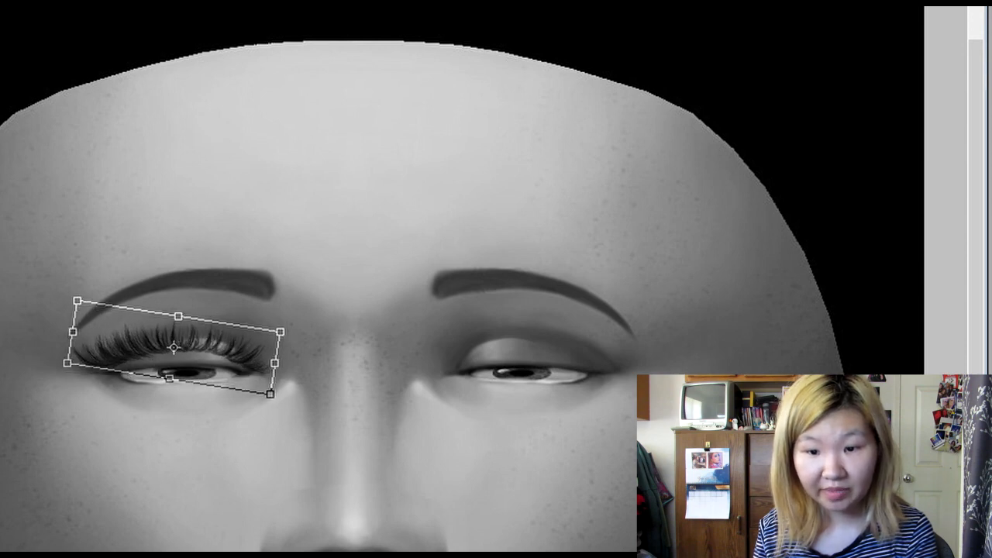
# - Enlarge the lashes and fine-tune their rotation and position along the upper lash line
pyautogui.moveTo(271, 394); pyautogui.dragTo(290, 415)
pyautogui.moveTo(183, 365)
pyautogui.mouseDown()
pyautogui.moveTo(173, 358)
pyautogui.moveTo(199, 357)
pyautogui.moveTo(198, 340)
pyautogui.moveTo(198, 355)
pyautogui.mouseUp()
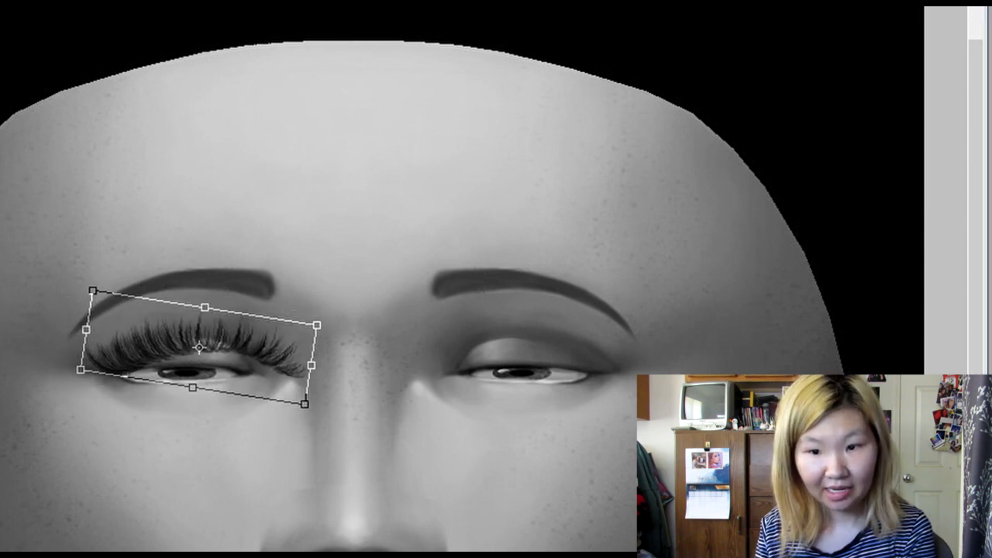
pyautogui.moveTo(723, 284); pyautogui.dragTo(730, 316)
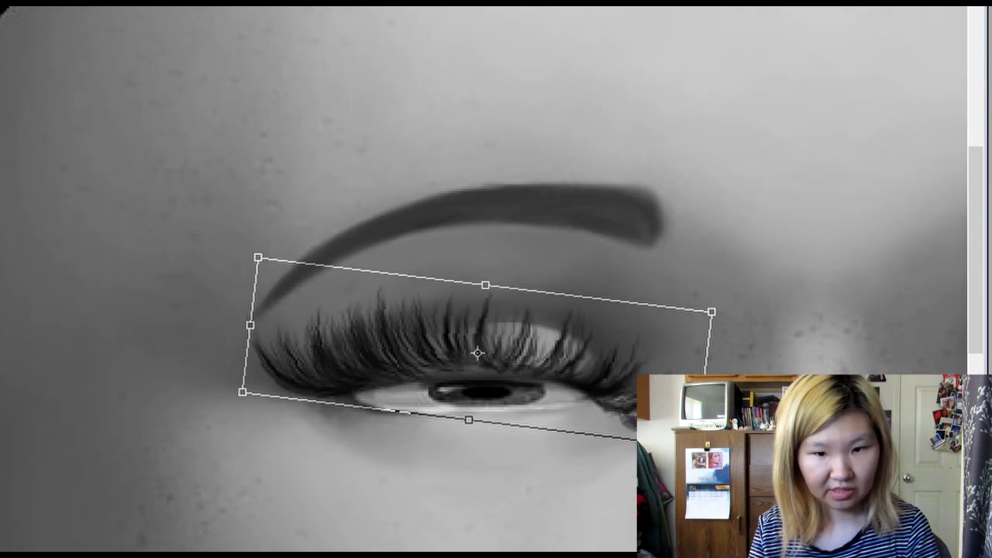
pyautogui.moveTo(477, 353); pyautogui.dragTo(501, 356)
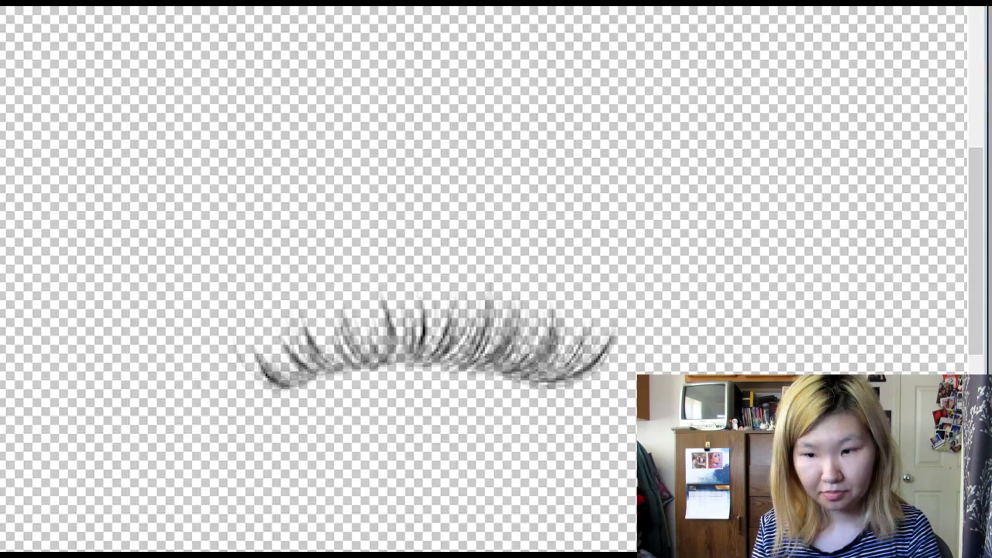
pyautogui.hscroll(-5, 484, 279)
pyautogui.hscroll(3, 484, 279)
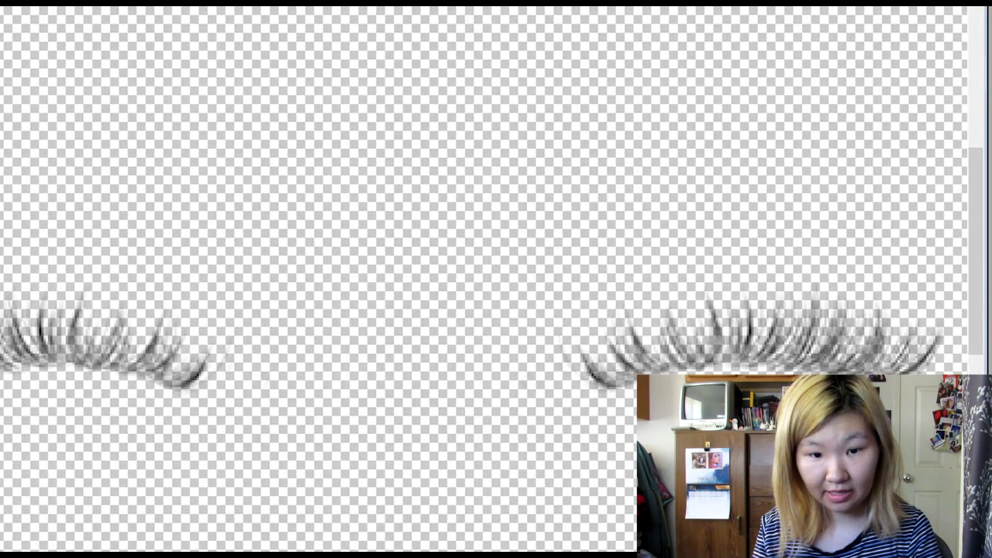
pyautogui.hotkey('ctrl', '-')
pyautogui.hotkey('ctrl', '-')
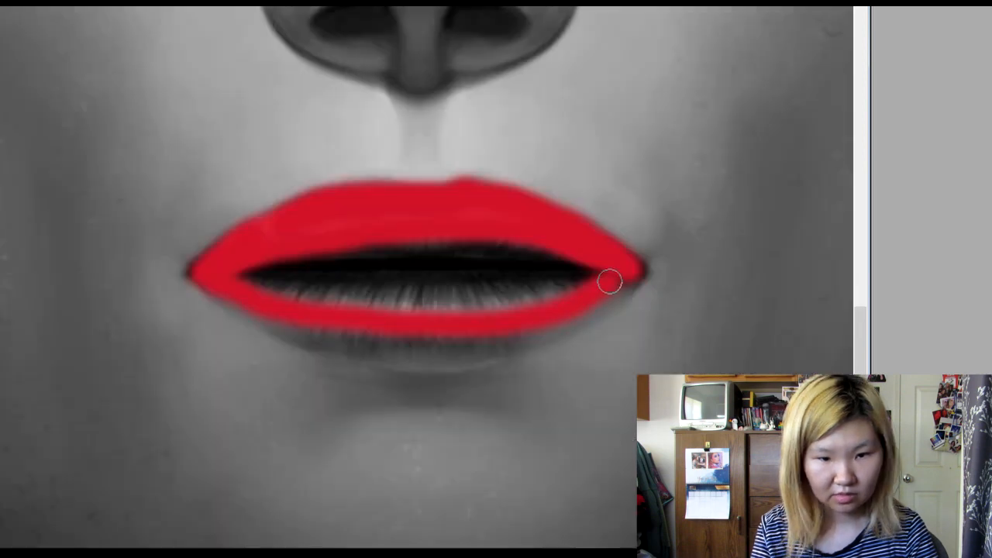
# - Paint the lower lip of the face red to fill in the lipstick
pyautogui.moveTo(587, 310)
pyautogui.mouseDown()
pyautogui.moveTo(429, 350)
pyautogui.moveTo(250, 310)
pyautogui.moveTo(215, 286)
pyautogui.moveTo(416, 316)
pyautogui.mouseUp()
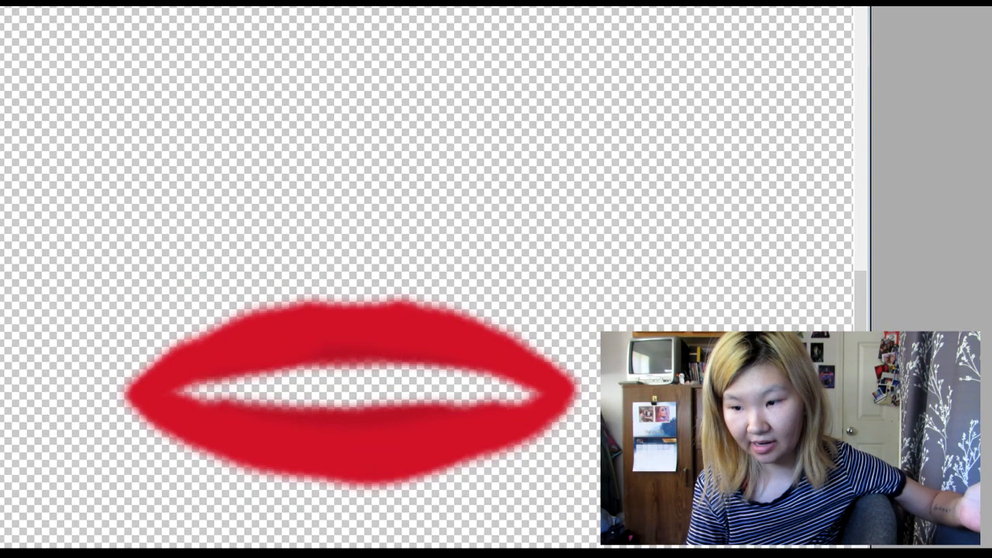
pyautogui.hotkey('ctrl', '-')
pyautogui.hotkey('ctrl', '-')
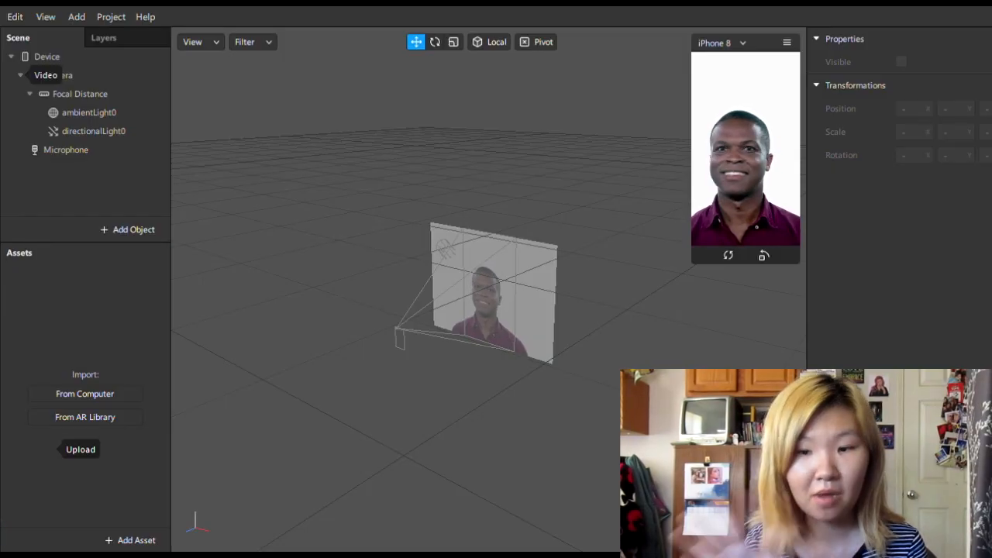
# - In Spark AR Studio, enlarge the device preview and set the real-time simulation to the long-haired woman with red earrings
pyautogui.moveTo(691, 264); pyautogui.dragTo(631, 371)
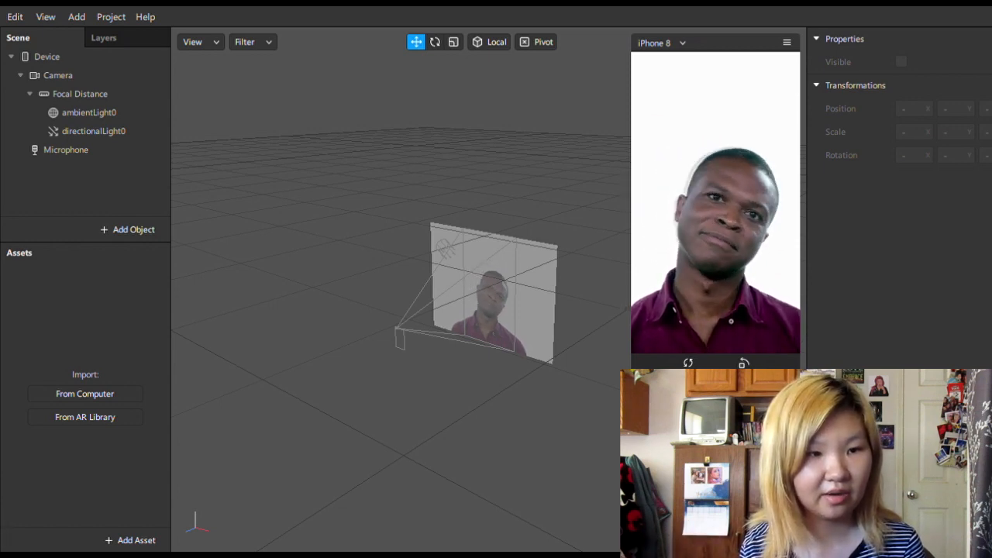
pyautogui.click(1, 76)
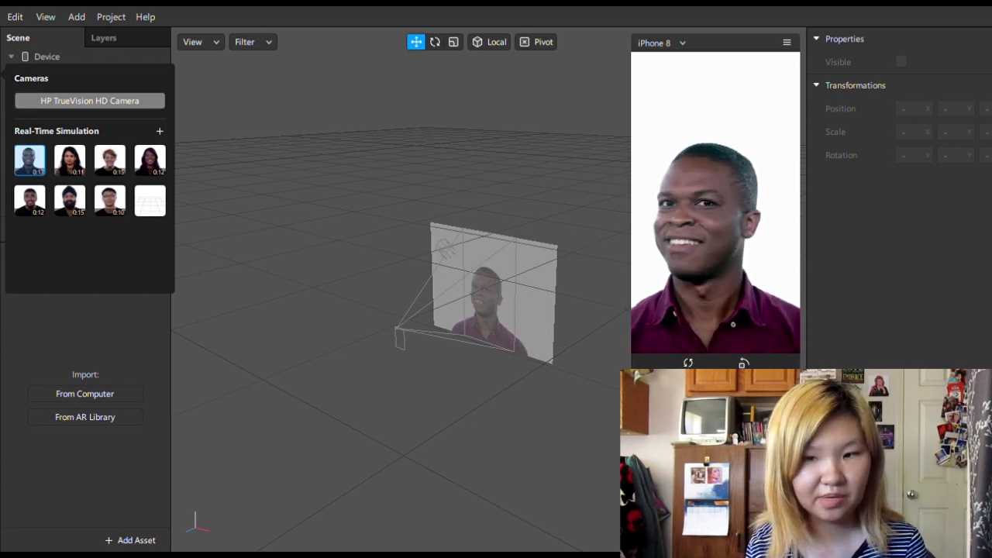
pyautogui.click(70, 161)
pyautogui.click(110, 160)
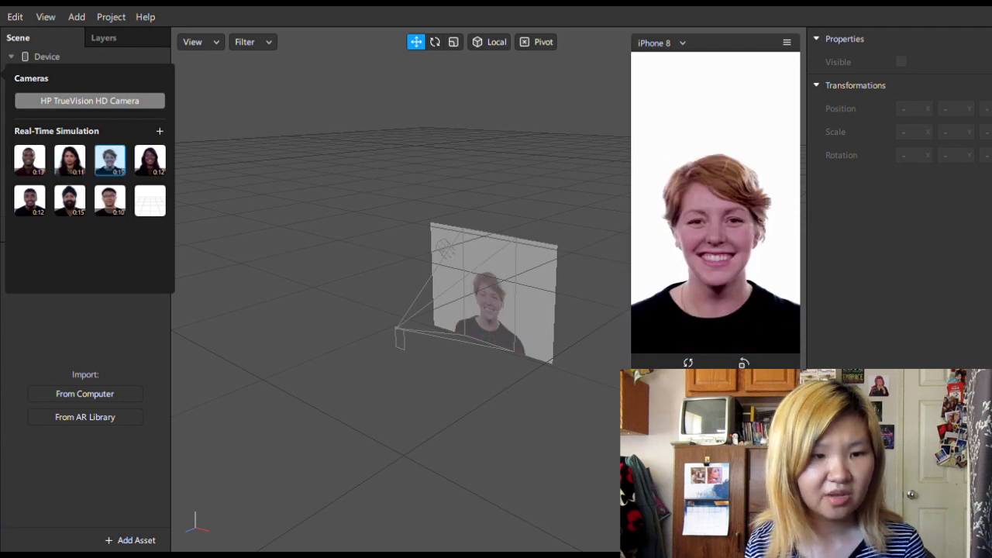
pyautogui.click(29, 200)
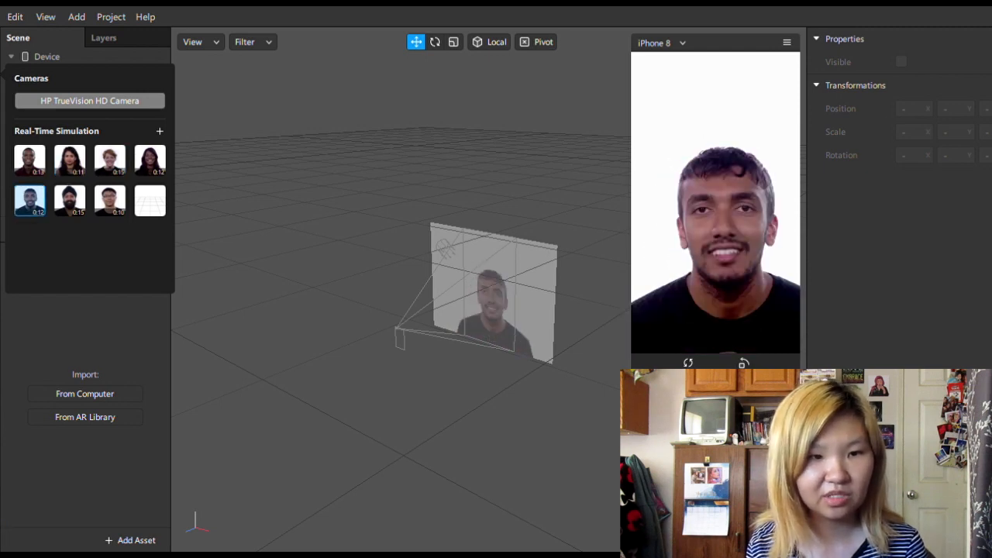
pyautogui.click(70, 201)
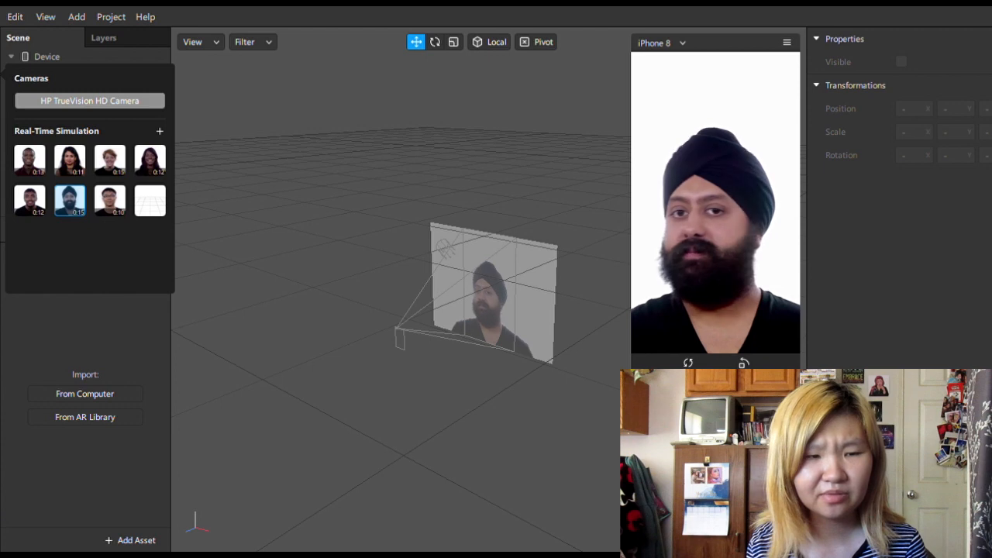
pyautogui.click(110, 201)
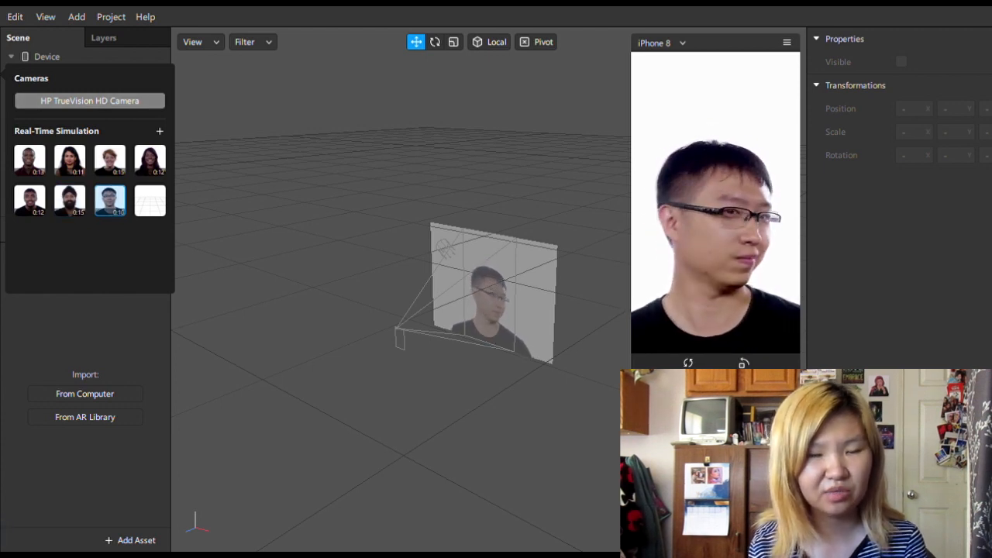
pyautogui.click(110, 161)
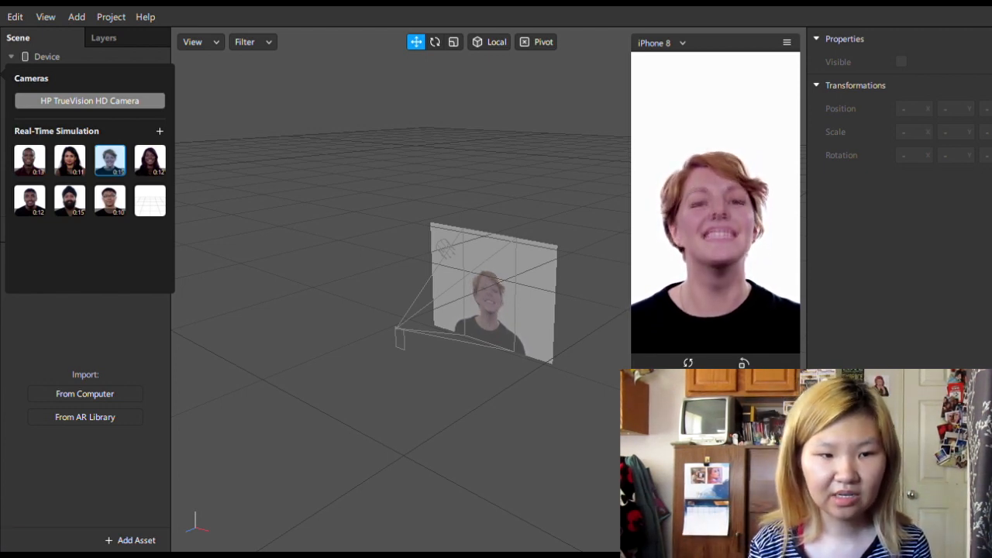
pyautogui.click(70, 161)
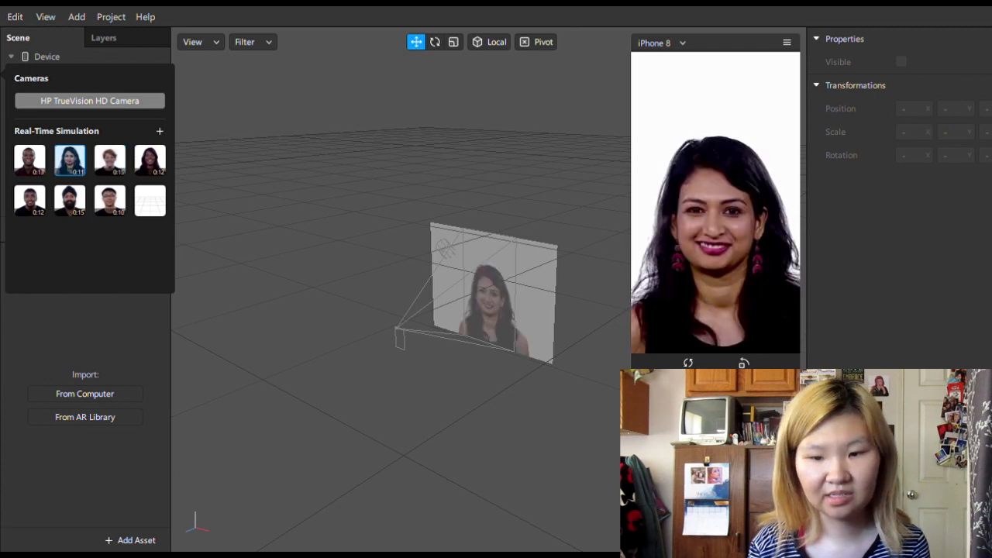
pyautogui.press('Escape')
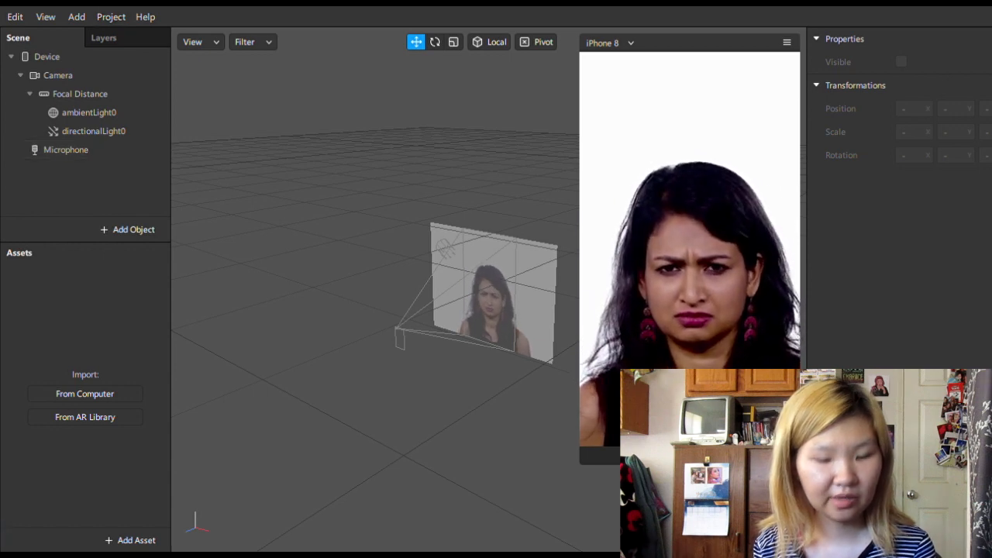
# - Add a Face Tracker to the scene
pyautogui.rightClick(81, 157)
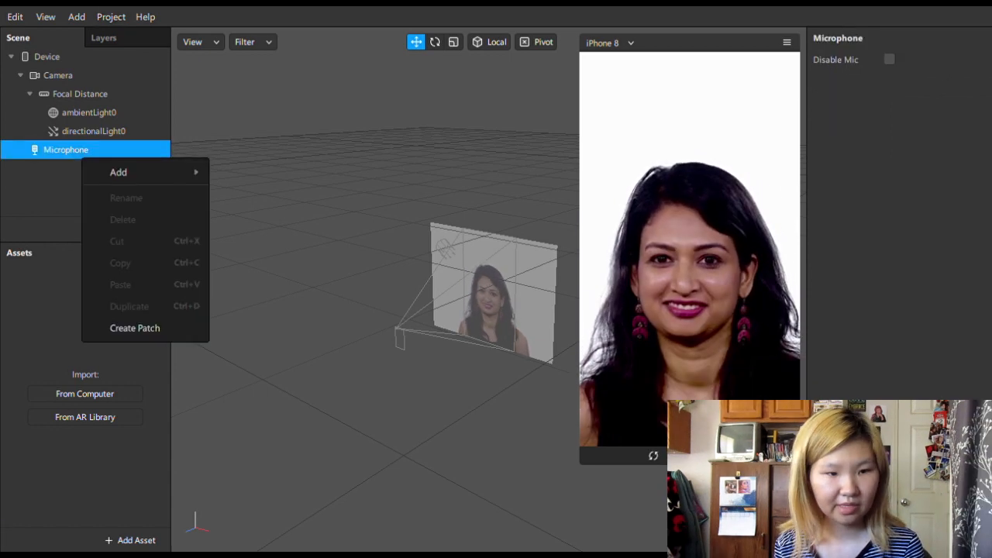
pyautogui.click(65, 185)
pyautogui.rightClick(64, 185)
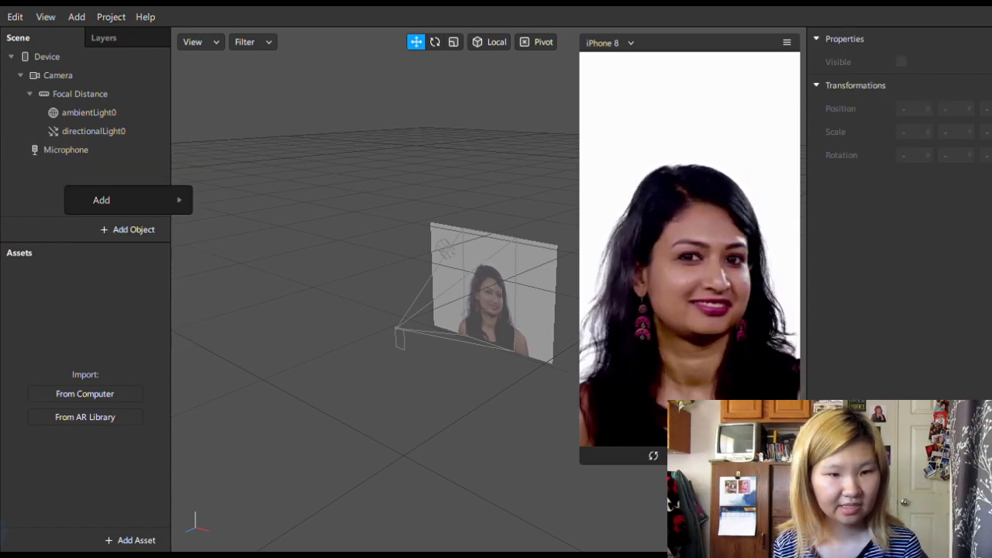
pyautogui.moveTo(116, 200)
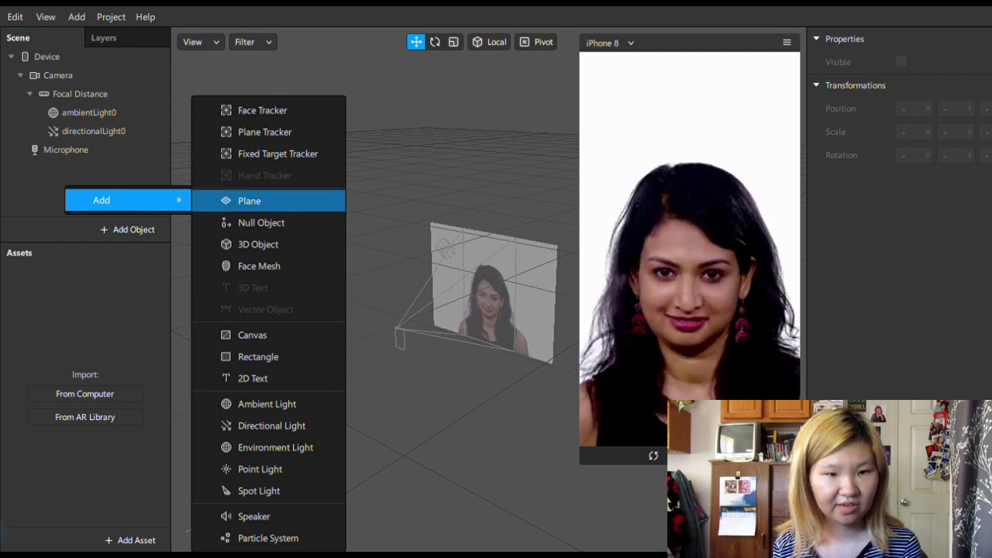
pyautogui.click(262, 110)
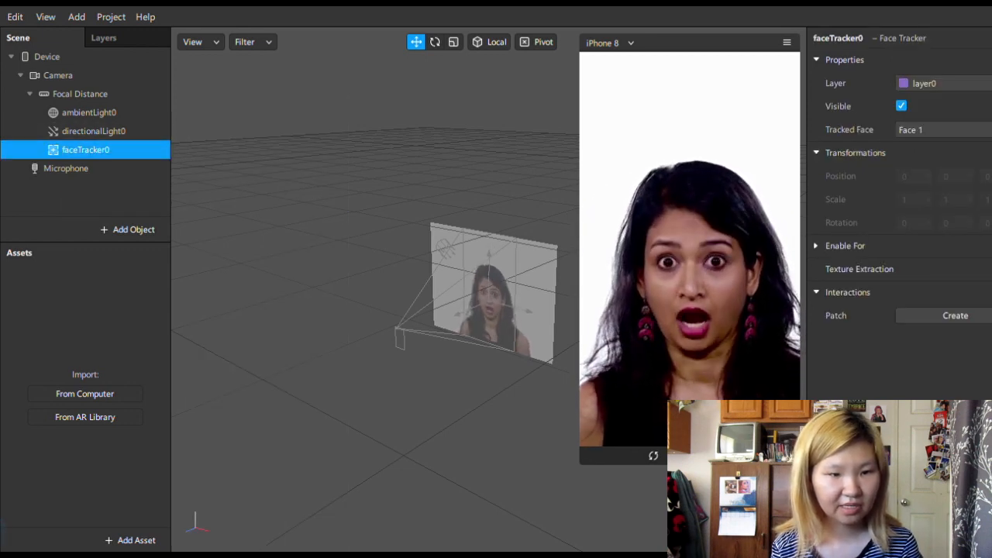
# - Add a Face Mesh as a child of the face tracker
pyautogui.rightClick(90, 150)
pyautogui.moveTo(128, 163)
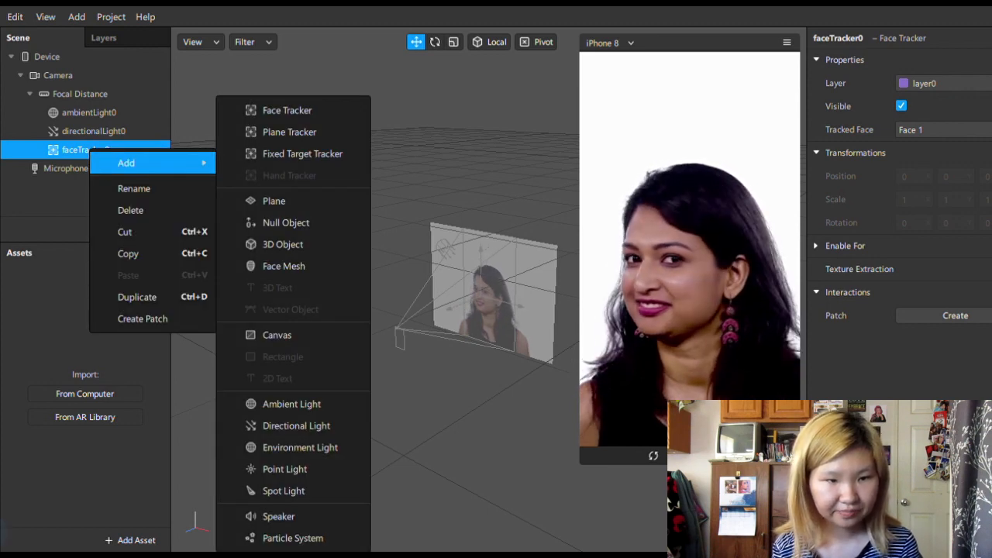
pyautogui.click(283, 265)
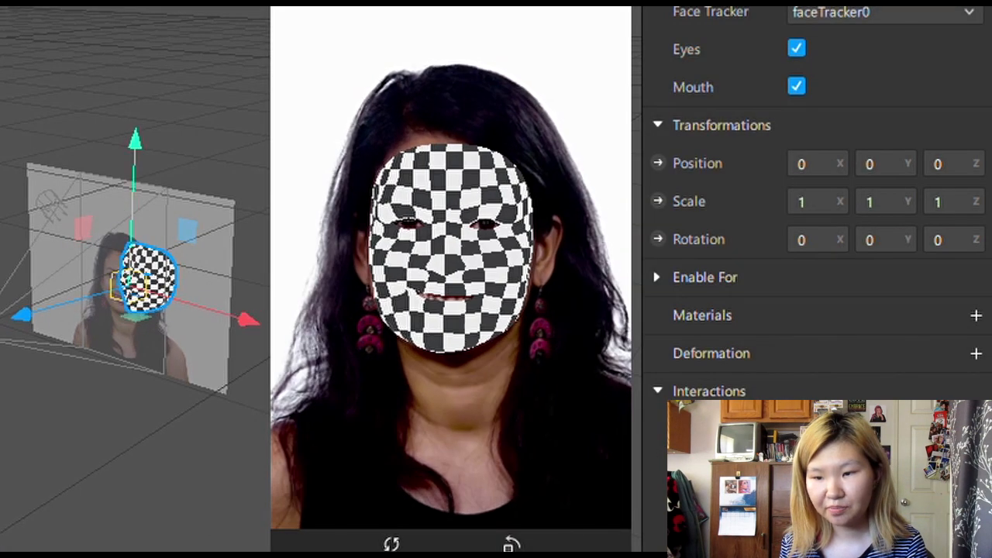
# - Create a new material for the face mesh and select it in the assets
pyautogui.click(976, 315)
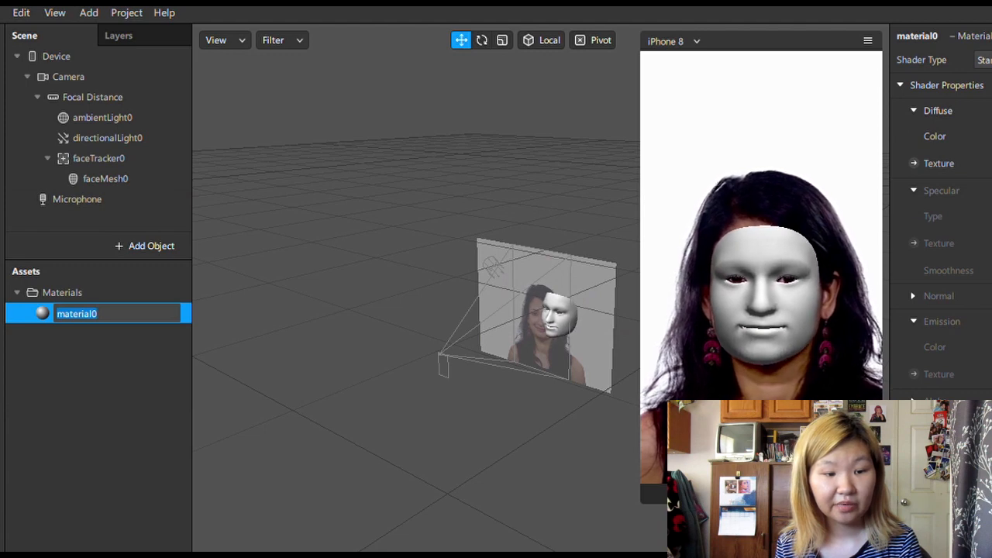
pyautogui.click(99, 349)
pyautogui.click(73, 312)
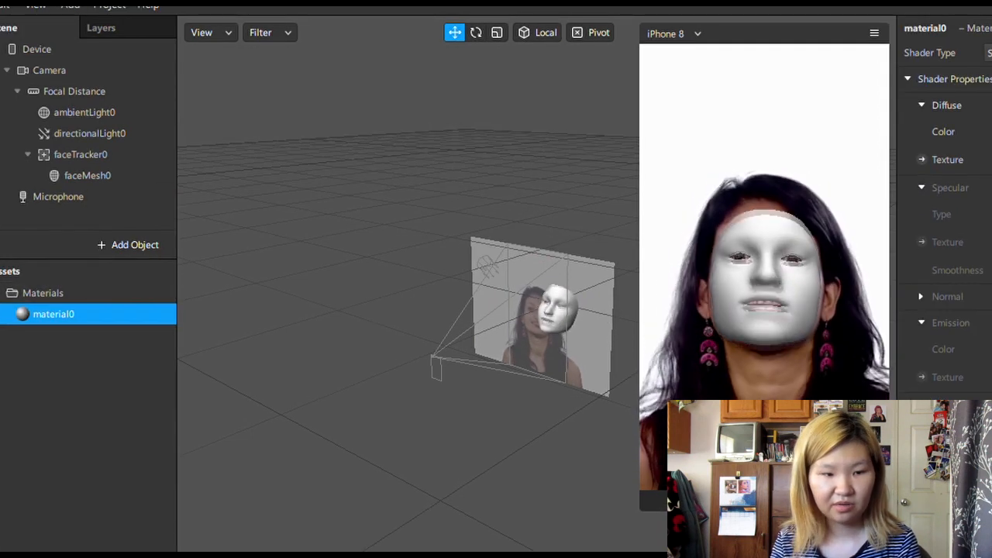
# - Rename the first face mesh's material as retouching
pyautogui.doubleClick(55, 314)
pyautogui.press('BackSpace')
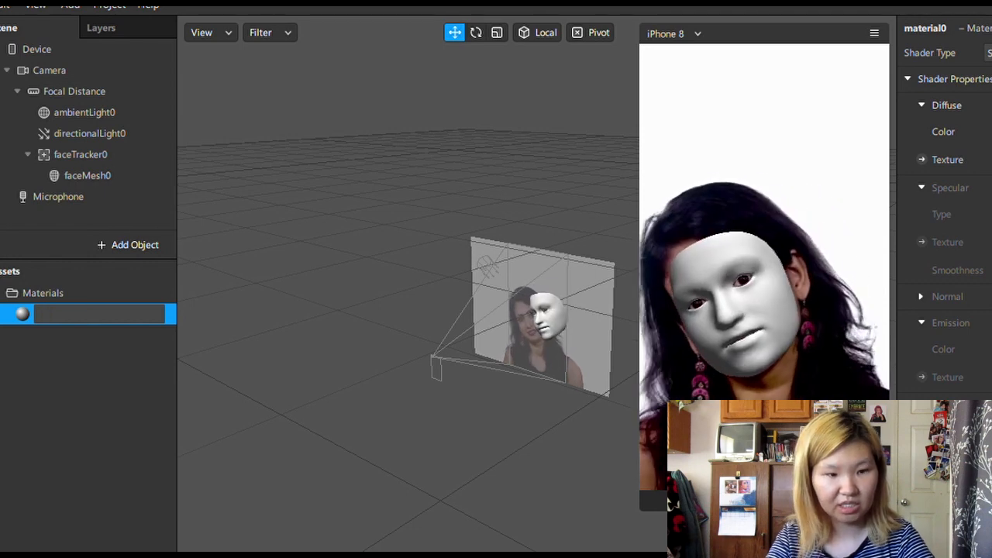
pyautogui.write('retouching')
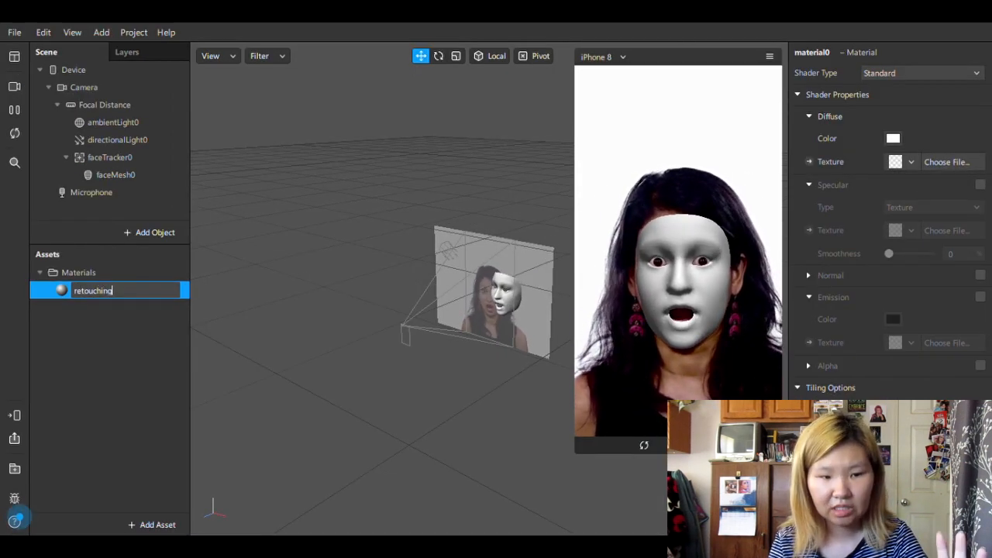
pyautogui.press('Return')
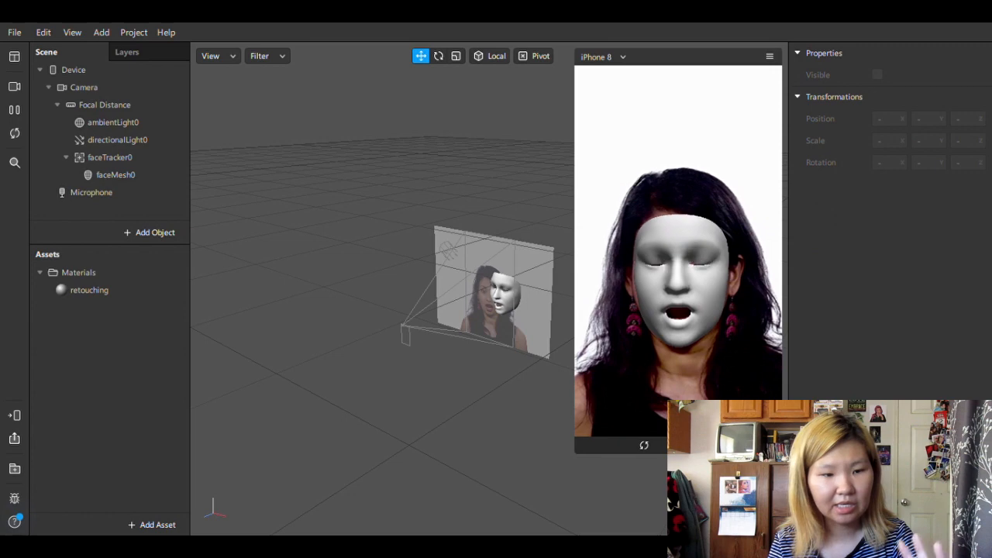
# - Change the retouching material's shader type to Retouching and set its skin smoothing to 100
pyautogui.click(89, 289)
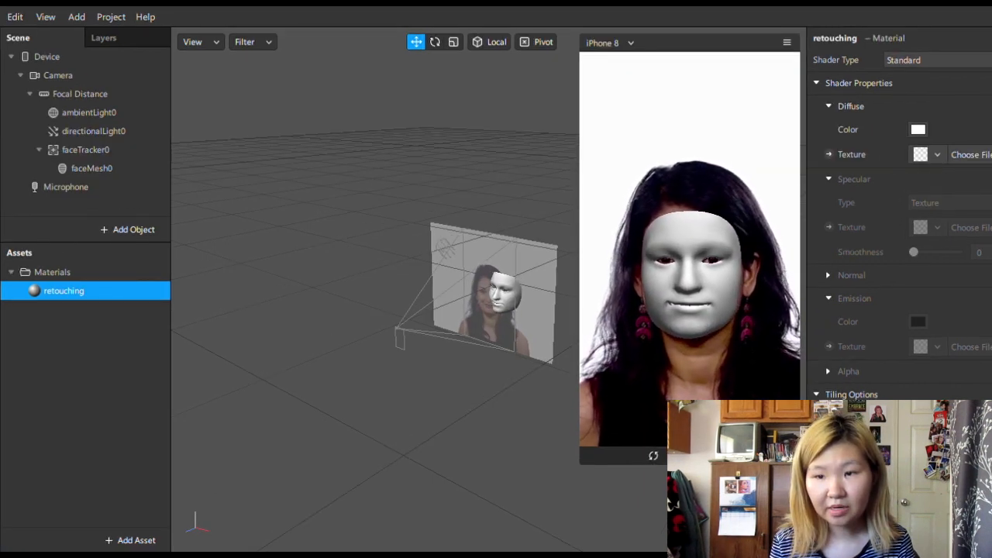
pyautogui.click(939, 61)
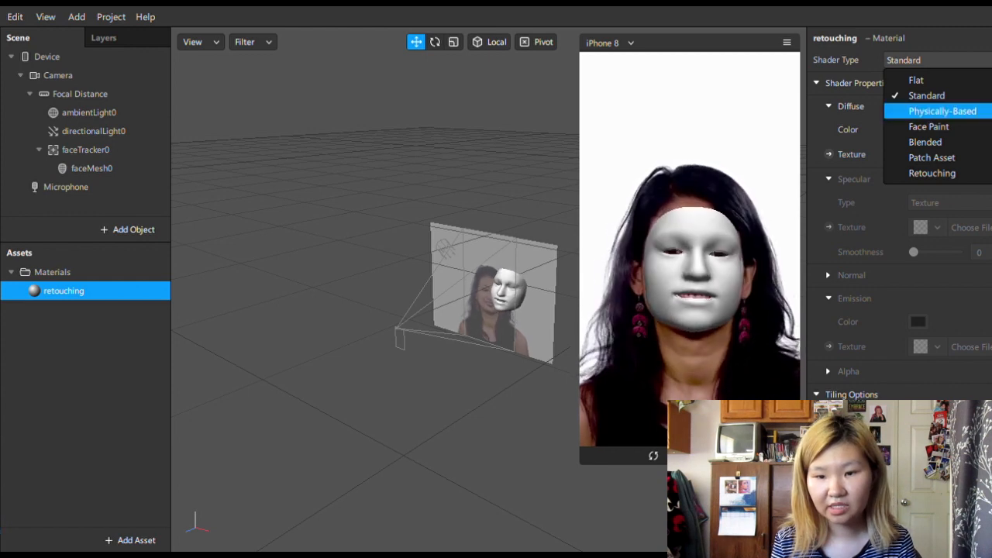
pyautogui.click(932, 173)
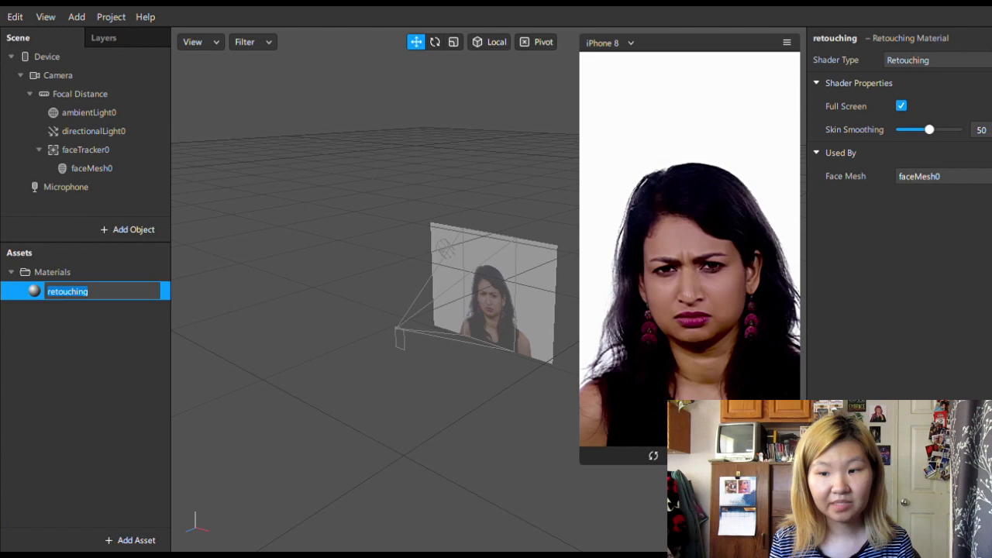
pyautogui.moveTo(929, 130); pyautogui.dragTo(958, 130)
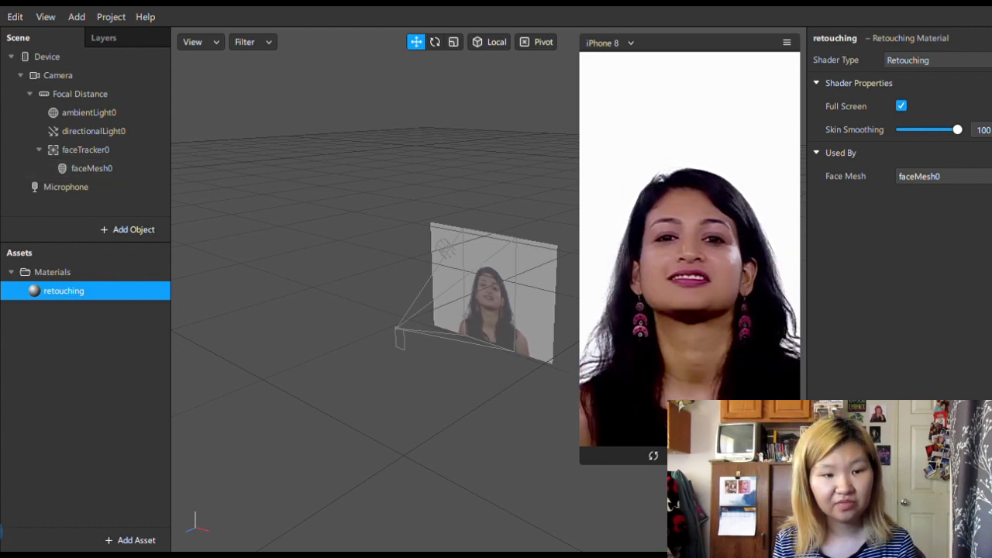
# - Add a second Face Mesh under the face tracker and assign it a newly created material
pyautogui.click(85, 149)
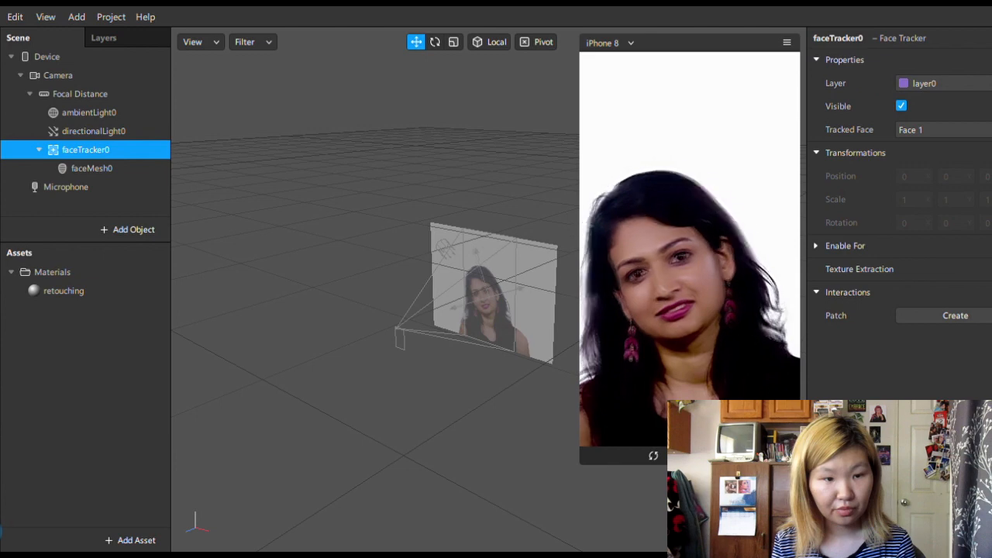
pyautogui.rightClick(102, 149)
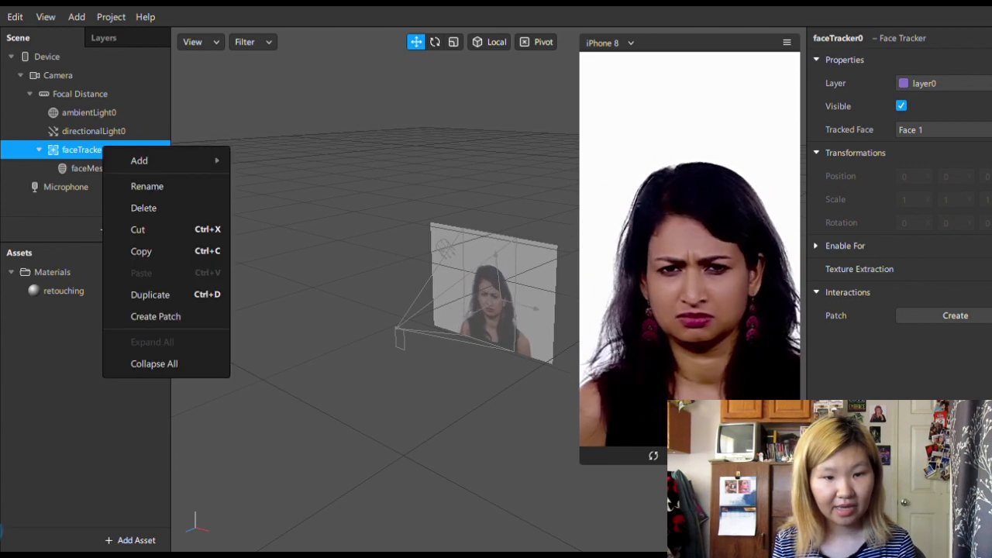
pyautogui.moveTo(155, 160)
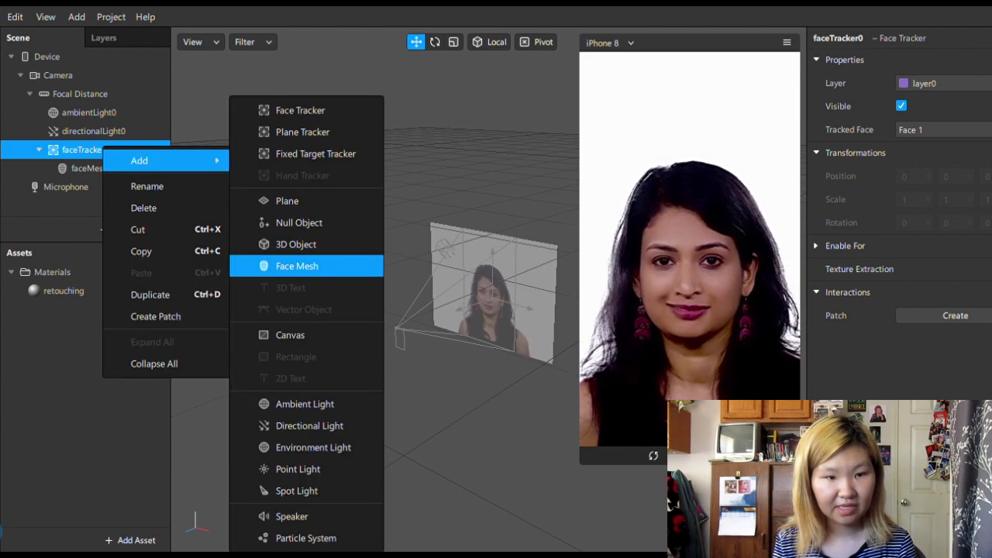
pyautogui.click(296, 266)
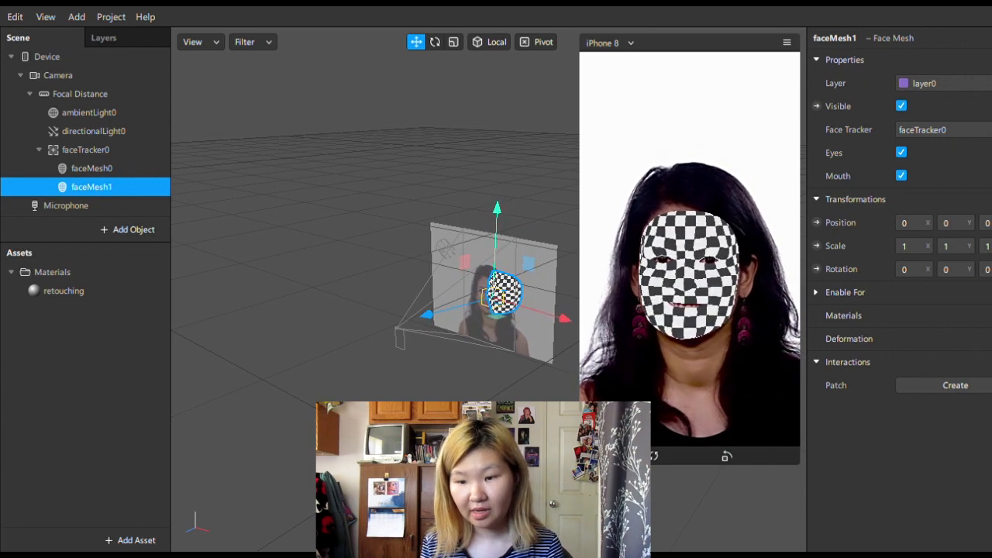
pyautogui.click(990, 315)
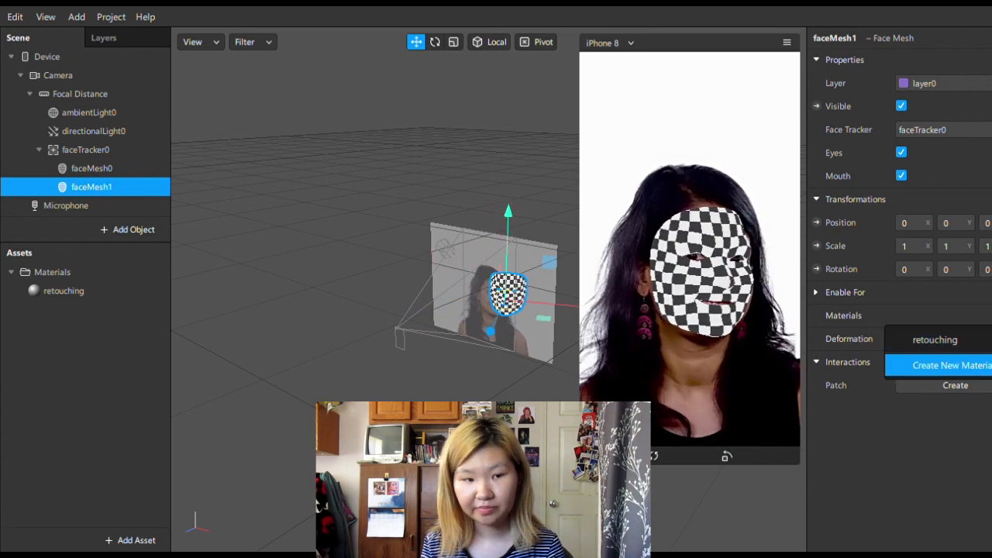
pyautogui.click(951, 365)
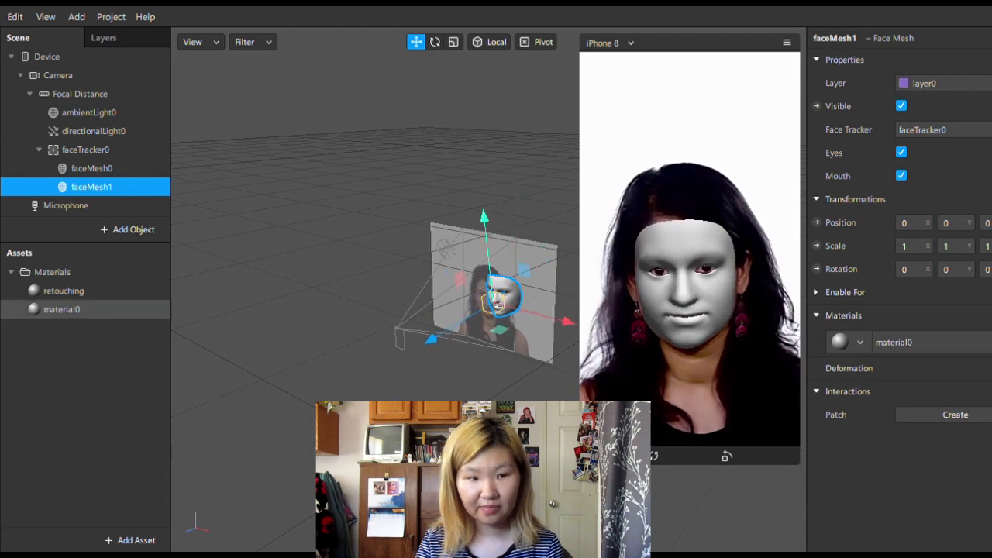
# - Rename the second face mesh's new material as eyeshadow
pyautogui.doubleClick(62, 309)
pyautogui.press('BackSpace')
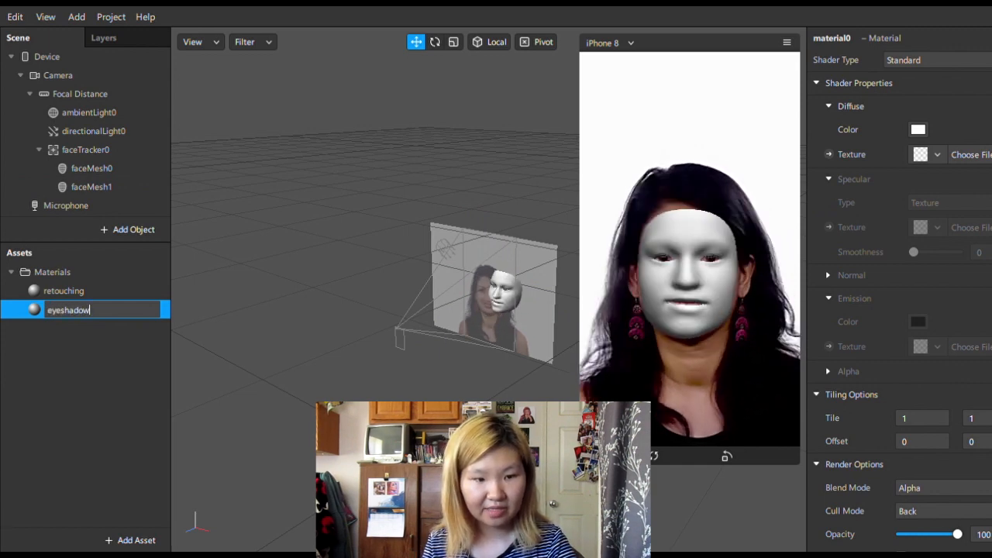
pyautogui.press('Return')
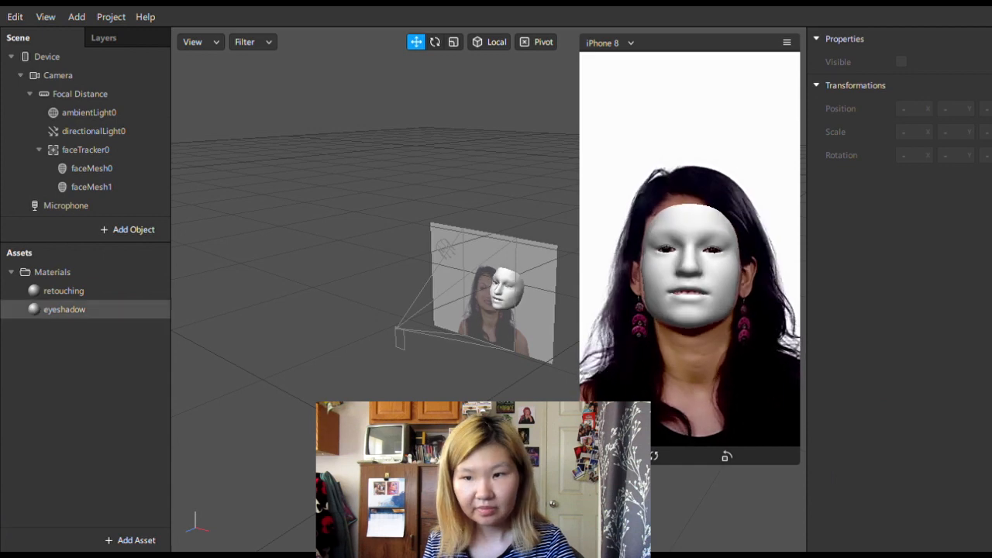
# - Change the eyeshadow material's shader type to Face Paint and apply the "nogood eyeshadow" image as its texture
pyautogui.click(65, 309)
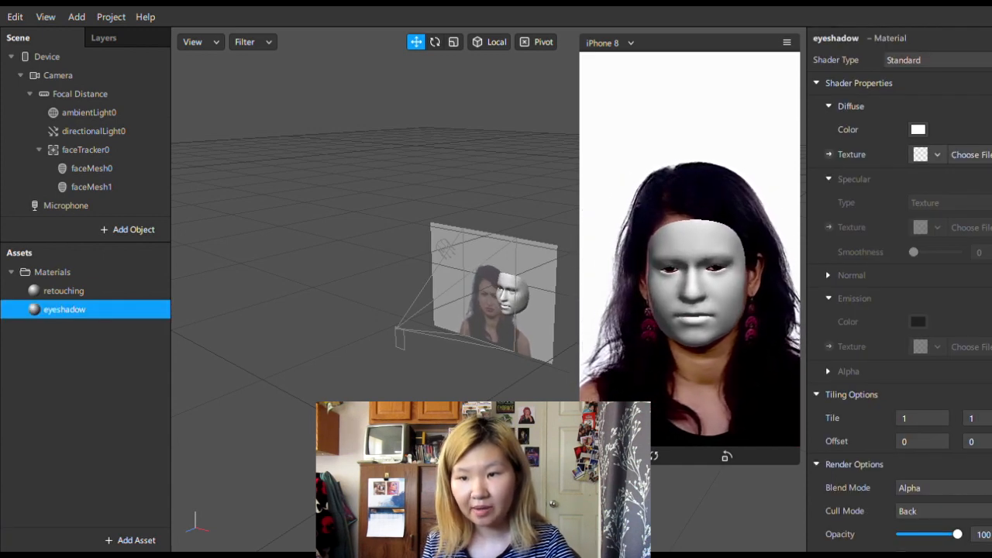
pyautogui.click(938, 61)
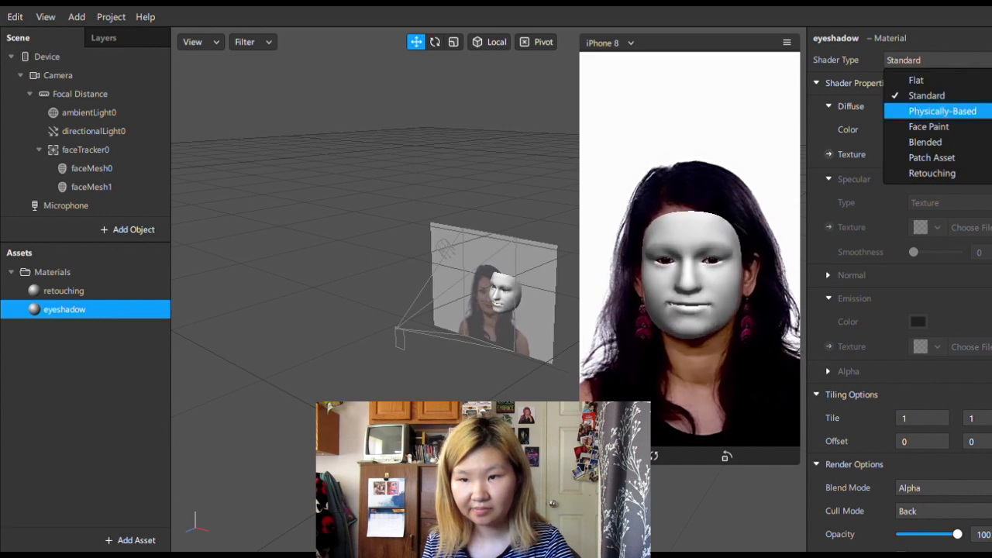
pyautogui.click(929, 127)
pyautogui.doubleClick(65, 310)
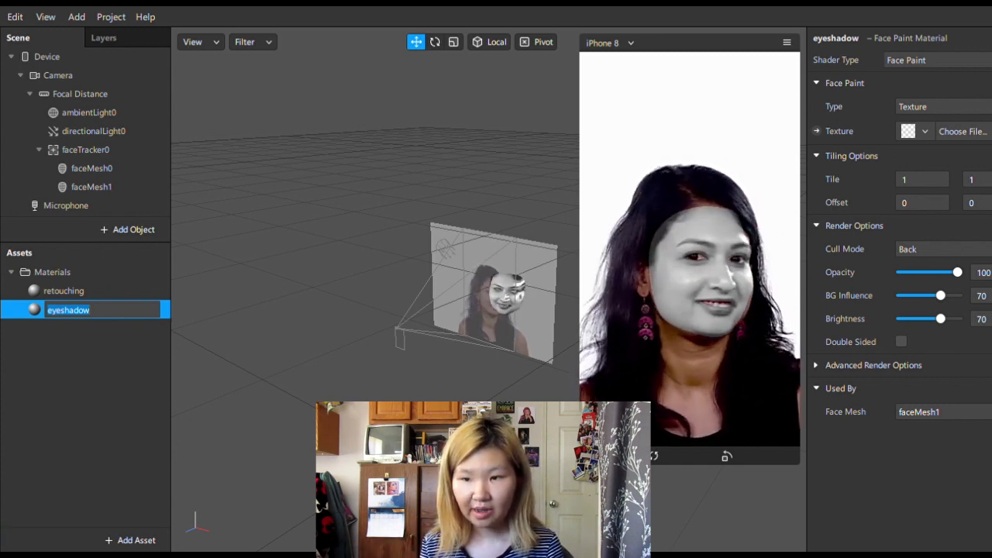
pyautogui.click(915, 131)
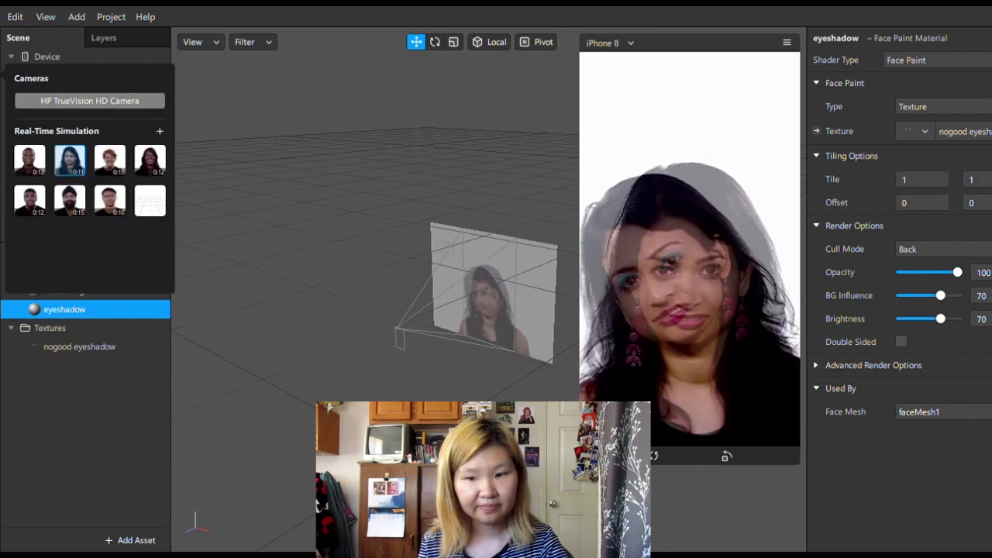
# - Preview the eyeshadow on several different people from the real-time simulations, ending on the short-haired redhead
pyautogui.click(110, 160)
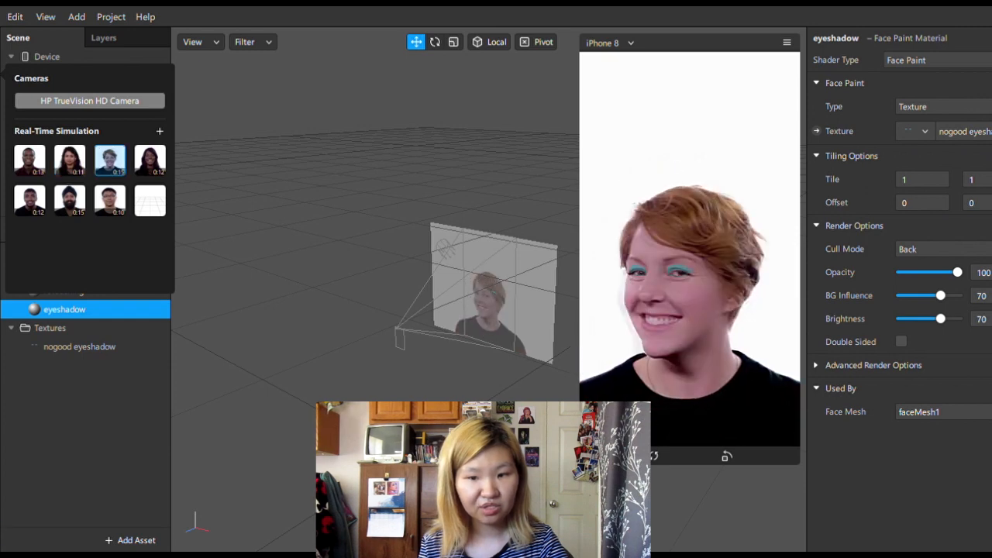
pyautogui.click(151, 160)
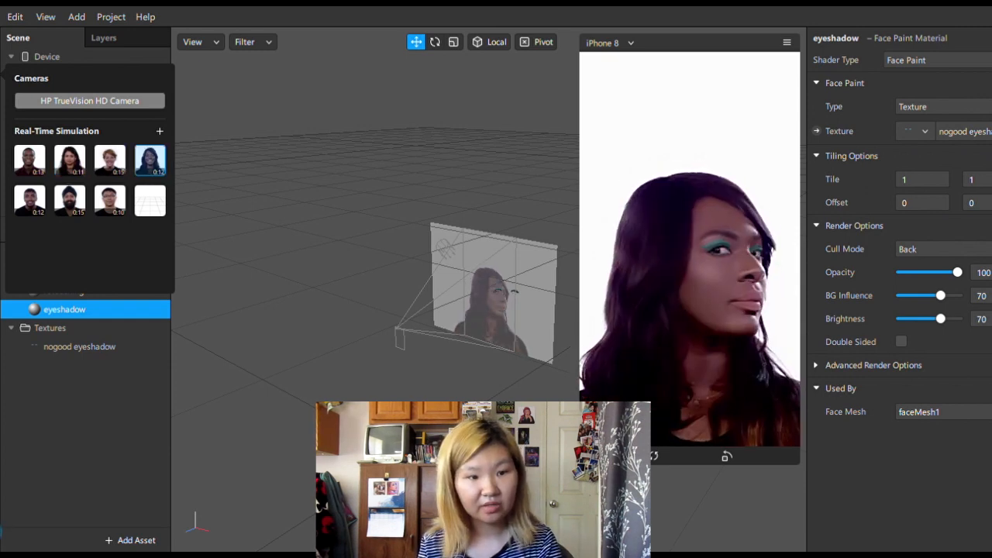
pyautogui.click(30, 160)
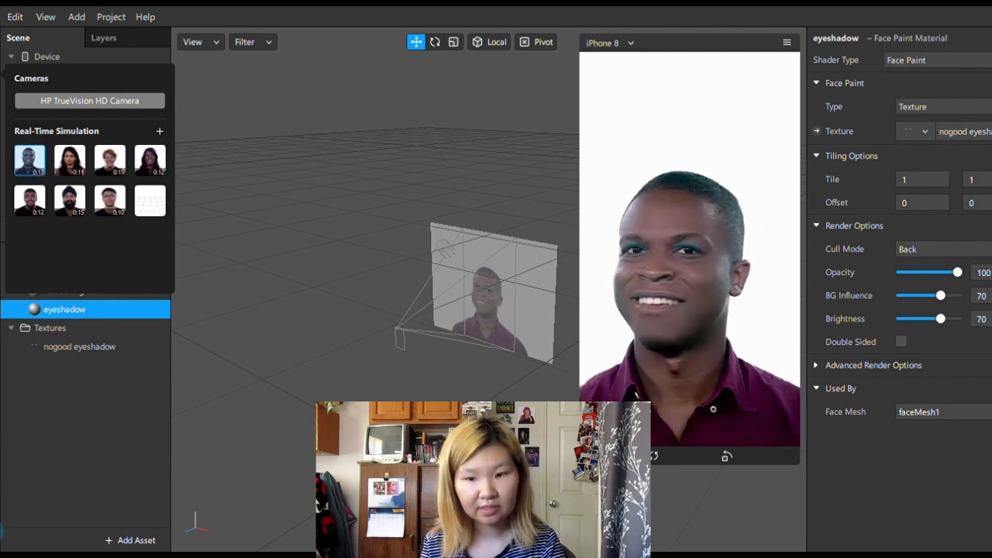
pyautogui.click(29, 201)
pyautogui.click(69, 201)
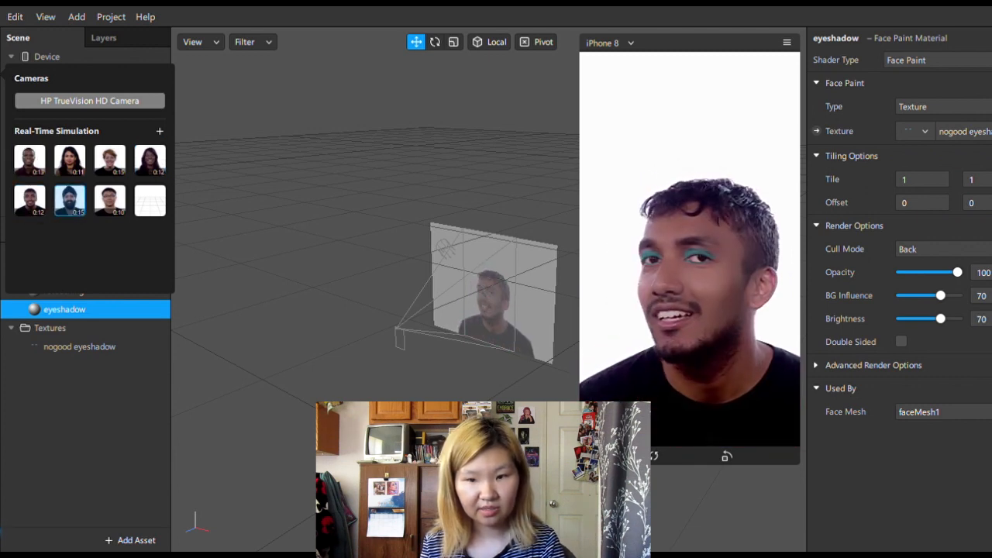
pyautogui.click(70, 160)
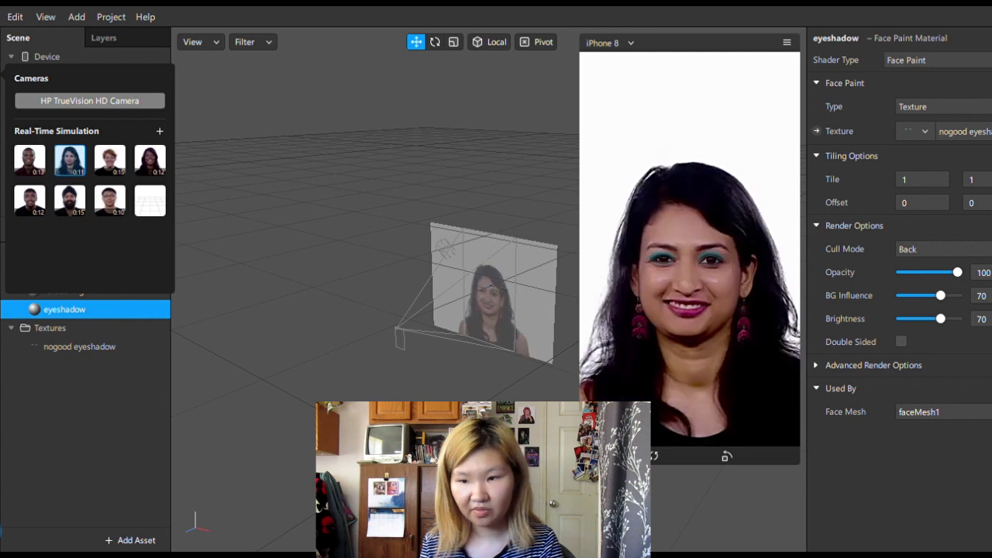
pyautogui.click(110, 160)
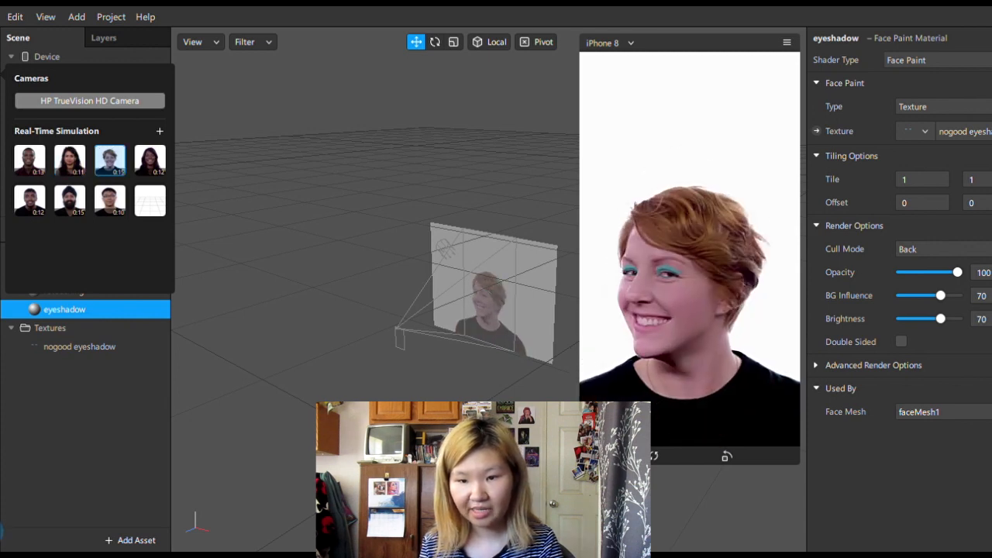
# - Raise the eyeshadow material's BG Influence to 73 and its Brightness to about 79
pyautogui.moveTo(957, 273)
pyautogui.mouseDown()
pyautogui.moveTo(918, 272)
pyautogui.moveTo(957, 272)
pyautogui.mouseUp()
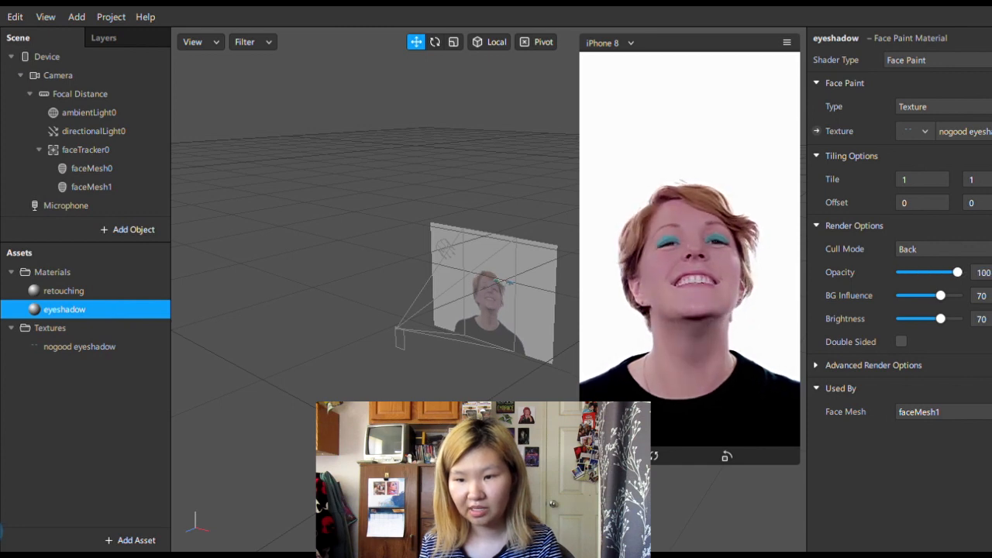
pyautogui.moveTo(940, 295); pyautogui.dragTo(946, 318)
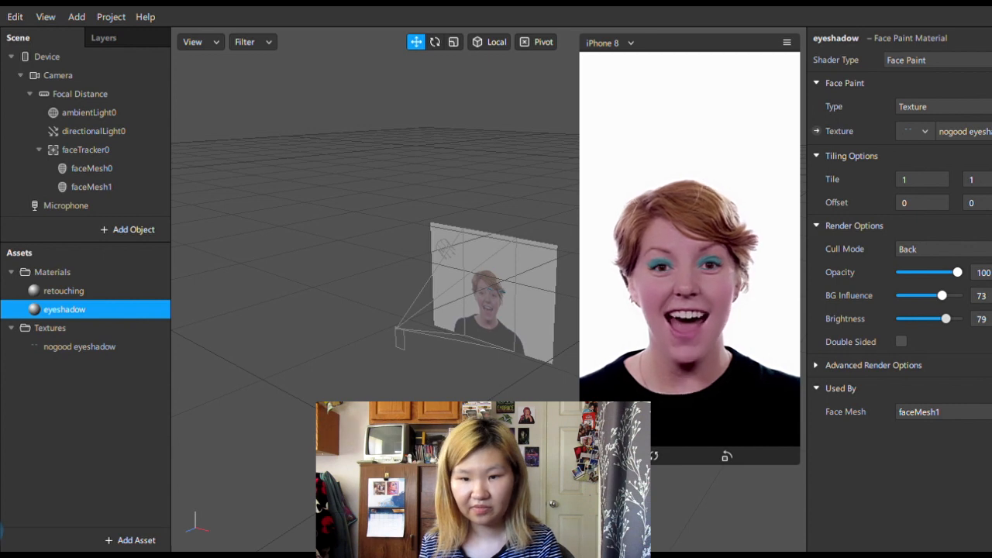
pyautogui.moveTo(946, 319); pyautogui.dragTo(947, 319)
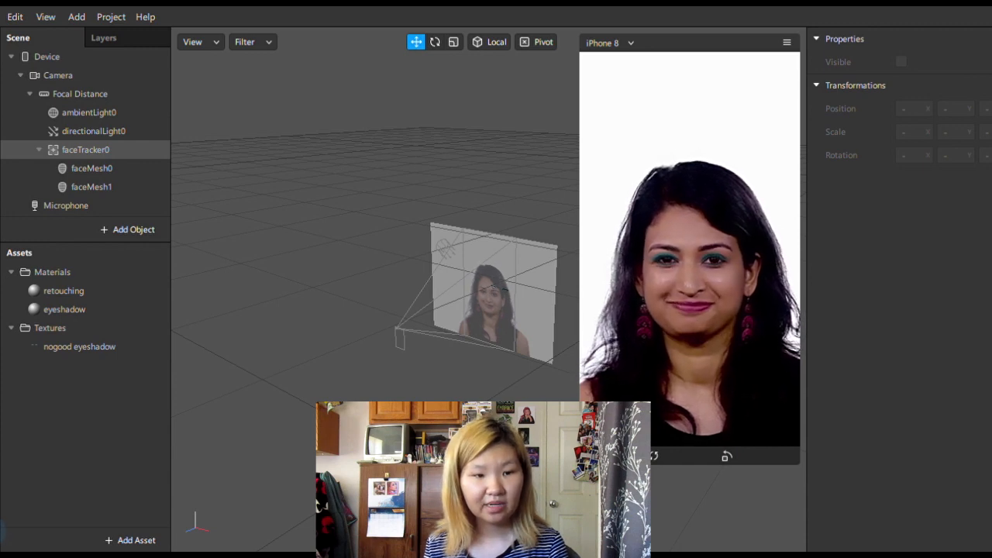
# - Add a third Face Mesh under the face tracker and assign it a newly created material
pyautogui.rightClick(99, 150)
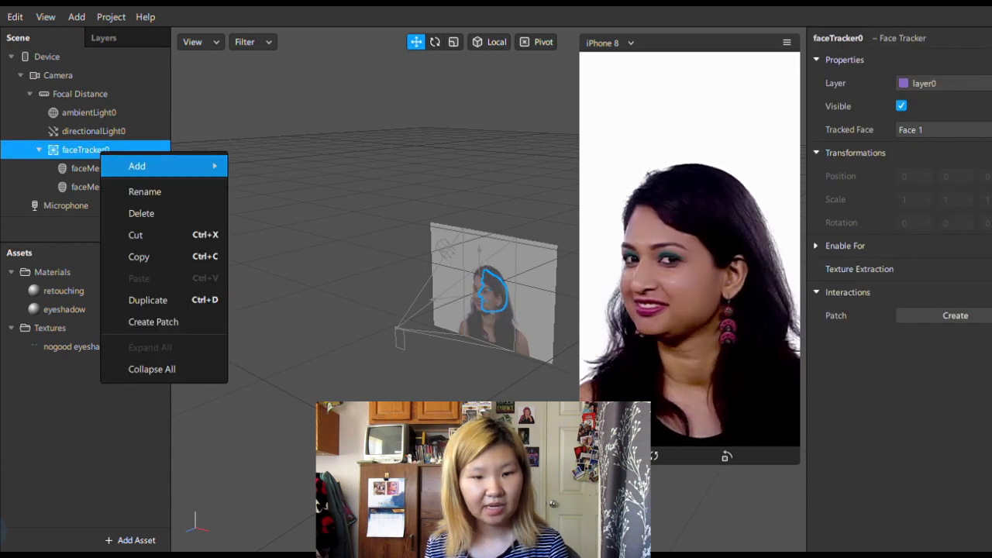
pyautogui.moveTo(155, 166)
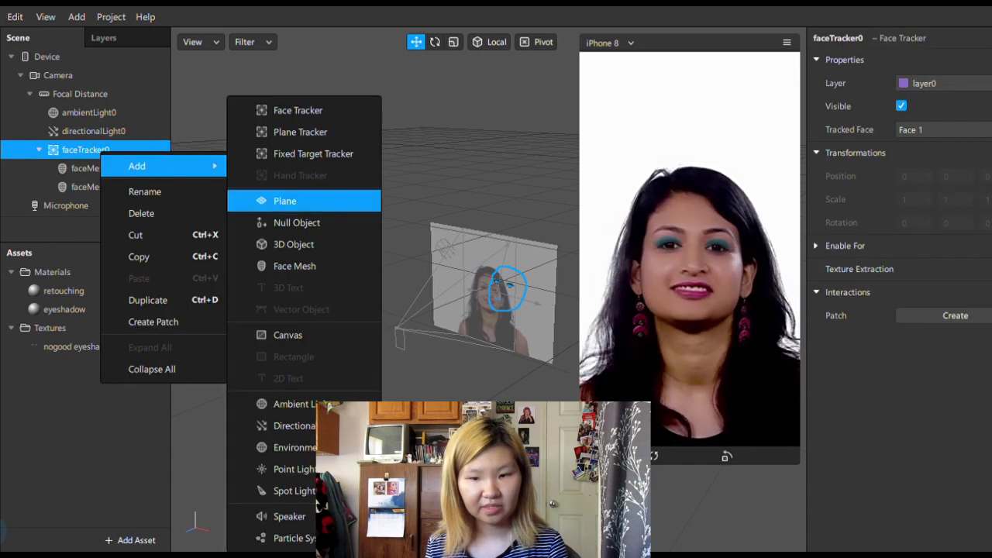
pyautogui.click(294, 266)
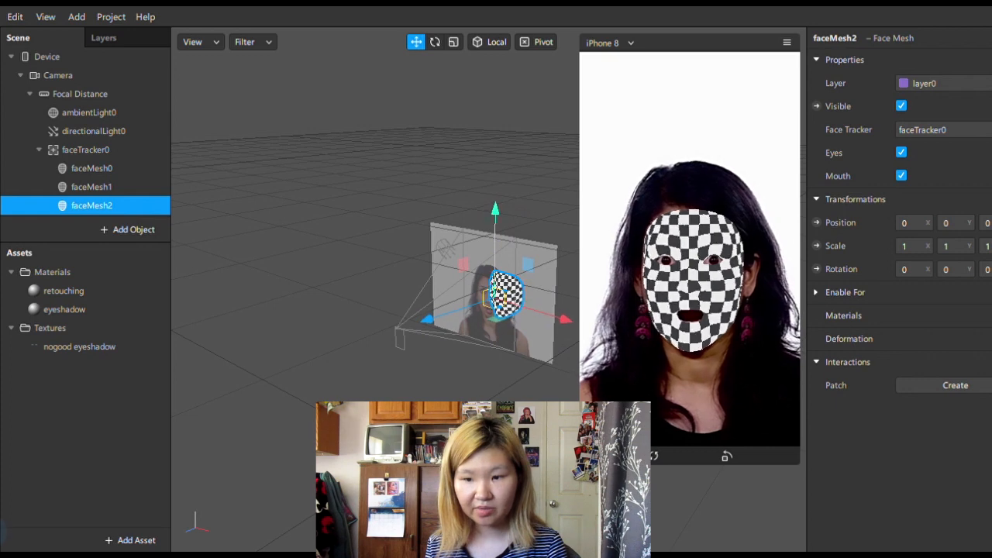
pyautogui.click(989, 316)
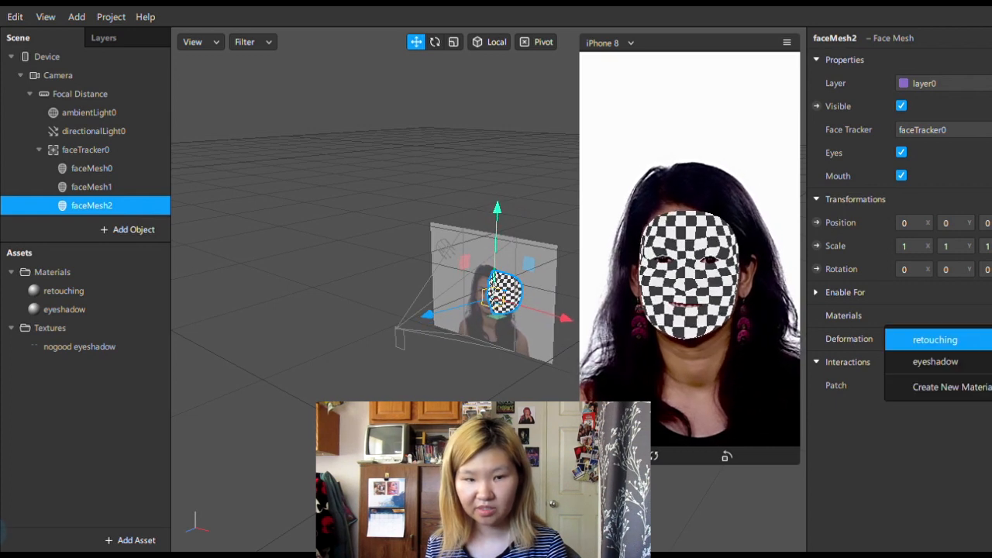
pyautogui.click(938, 387)
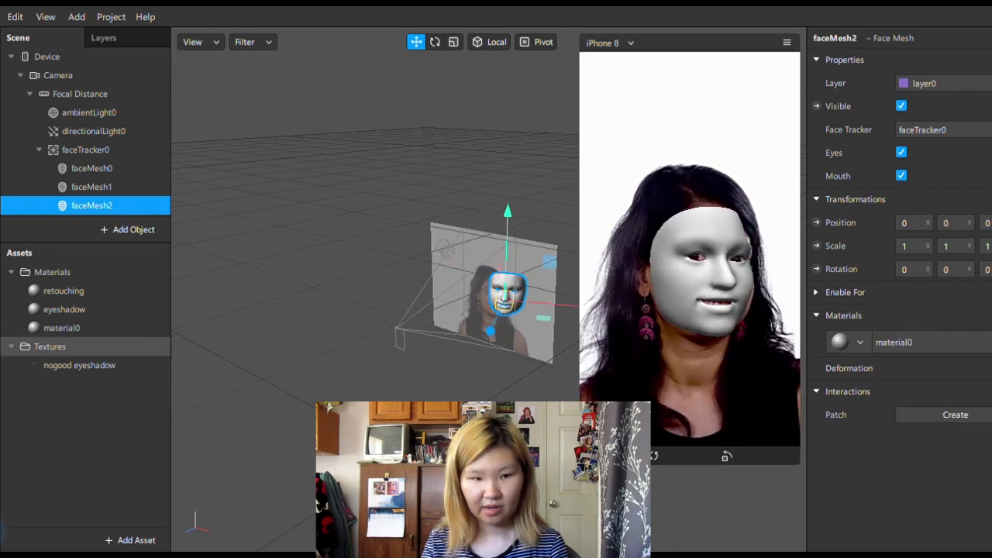
# - Rename the third face mesh's new material as eyelashes
pyautogui.press('BackSpace')
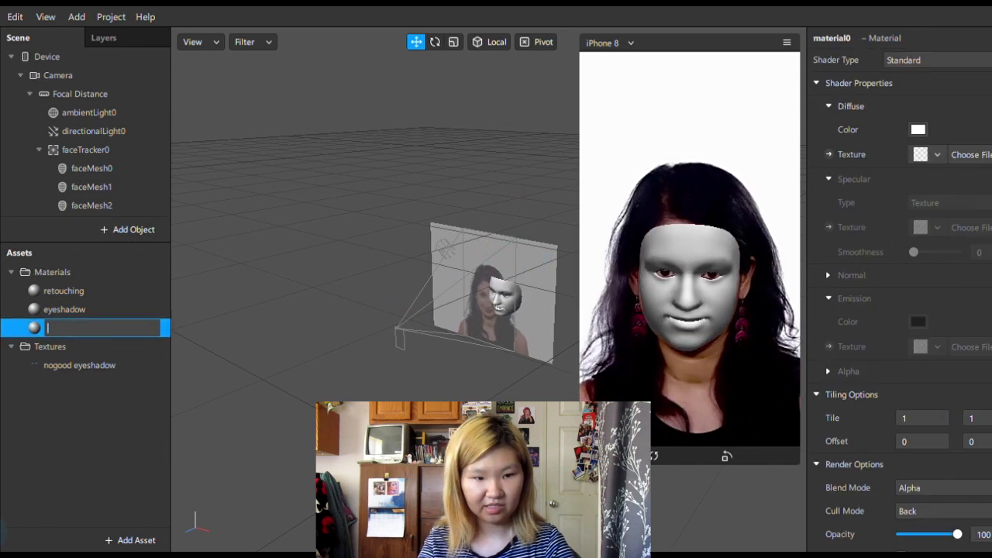
pyautogui.write('eyelashes')
pyautogui.press('Return')
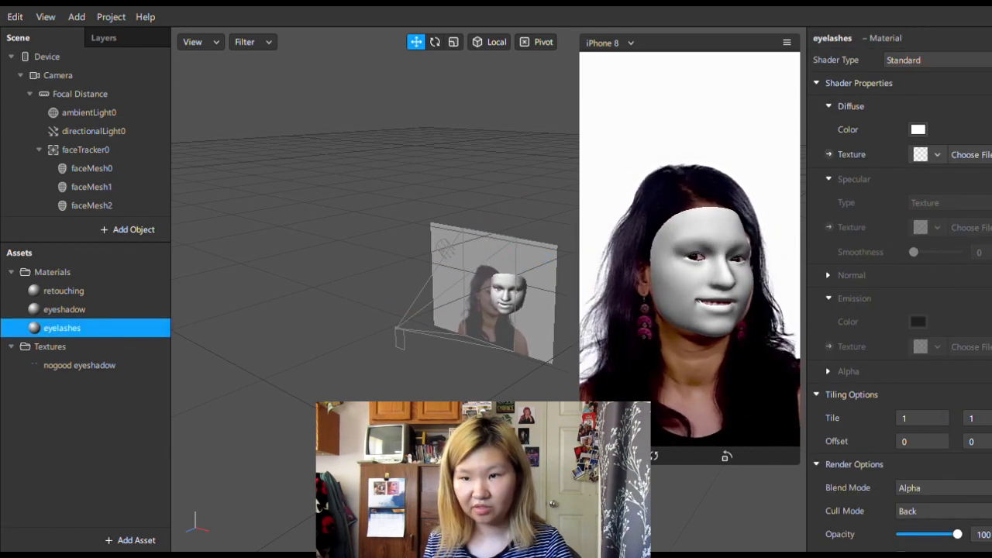
# - Switch the eyelashes material to the Face Paint shader and apply the no good eyelashes texture to it
pyautogui.click(938, 60)
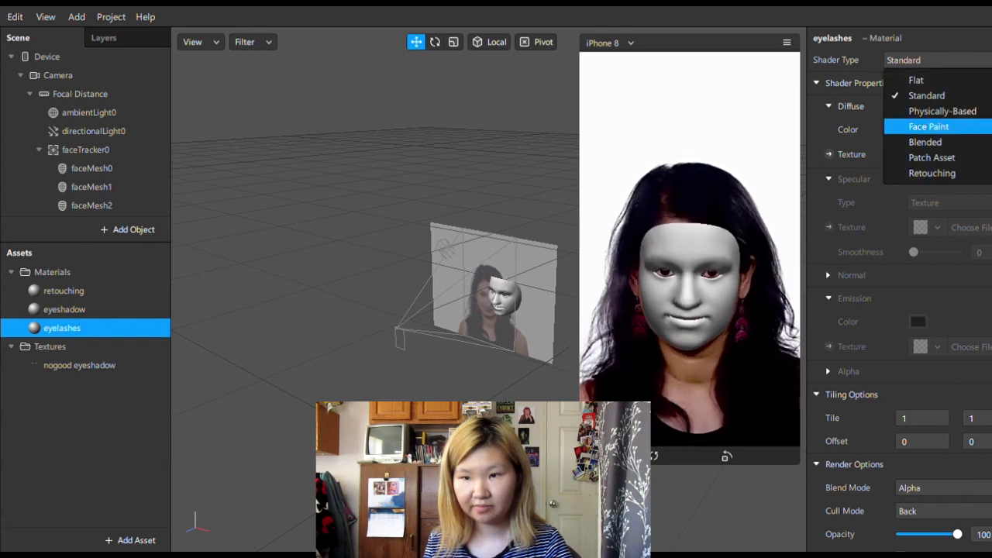
pyautogui.click(929, 127)
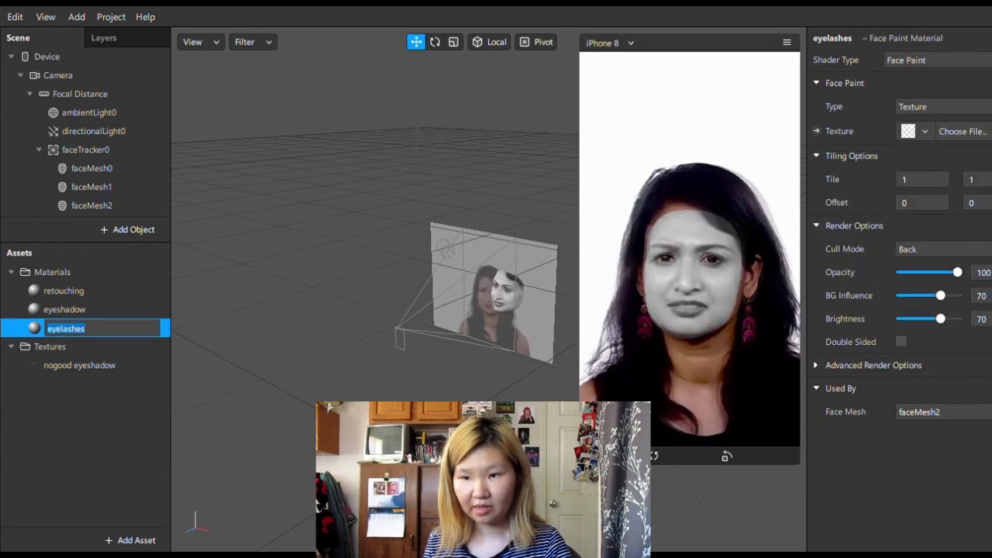
pyautogui.click(917, 131)
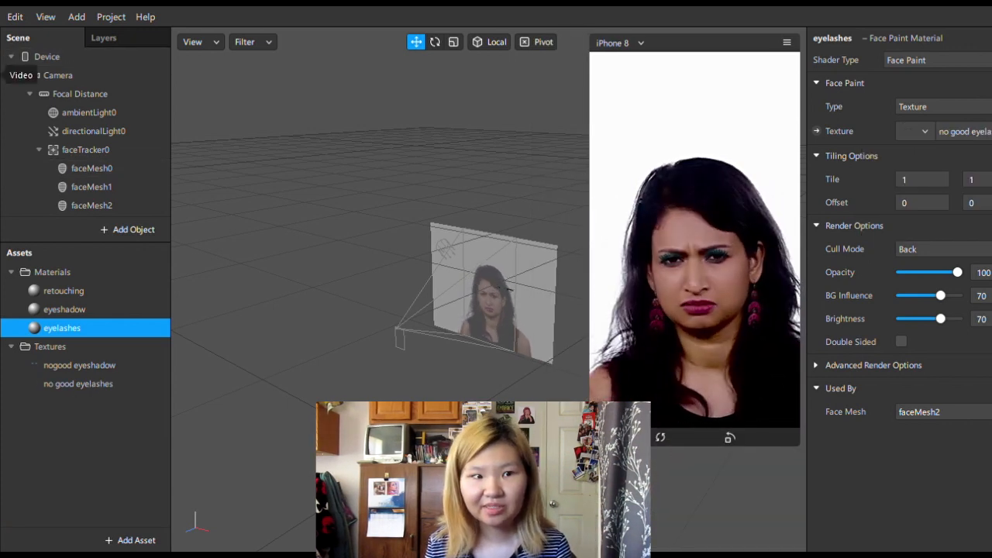
# - Add a fourth Face Mesh under the face tracker and assign it a newly created material
pyautogui.click(86, 149)
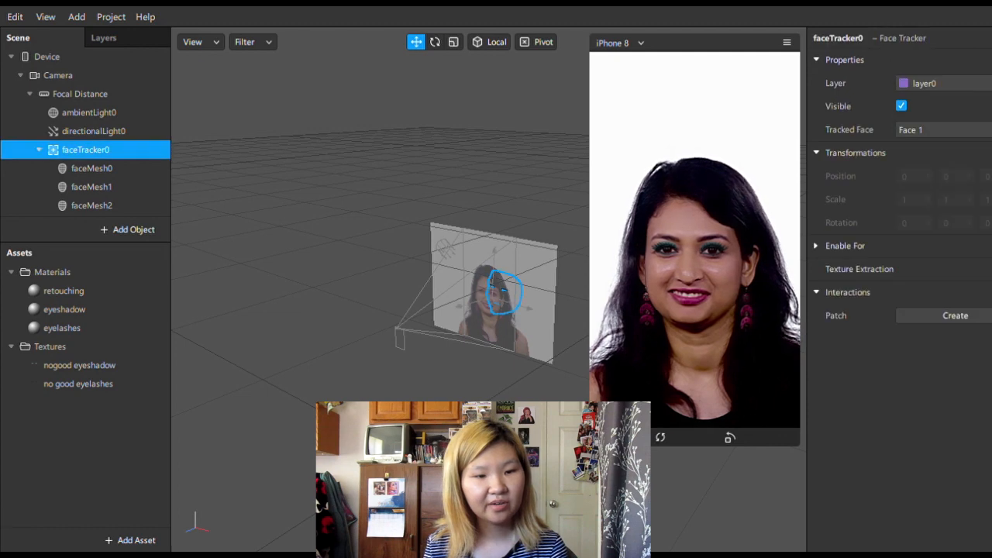
pyautogui.rightClick(88, 151)
pyautogui.moveTo(155, 166)
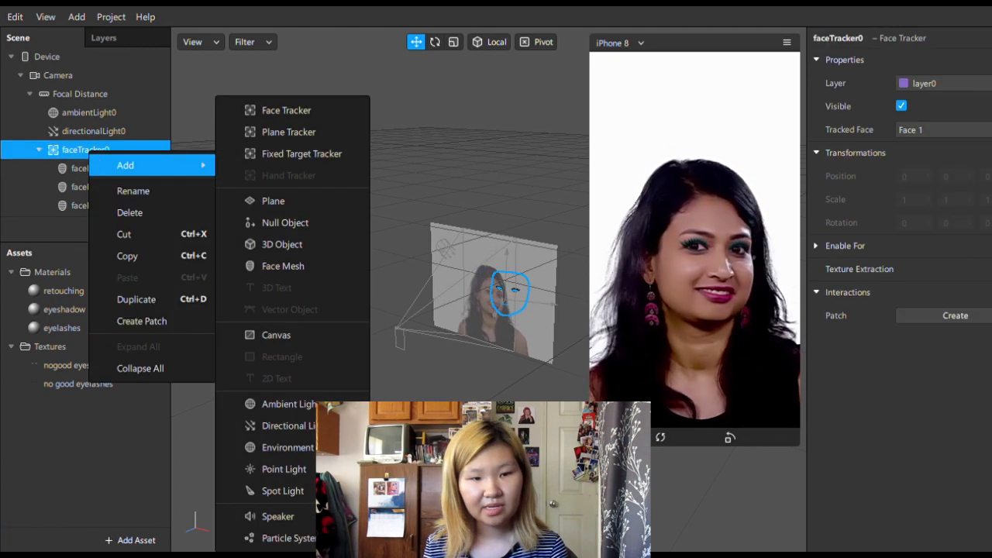
pyautogui.click(280, 266)
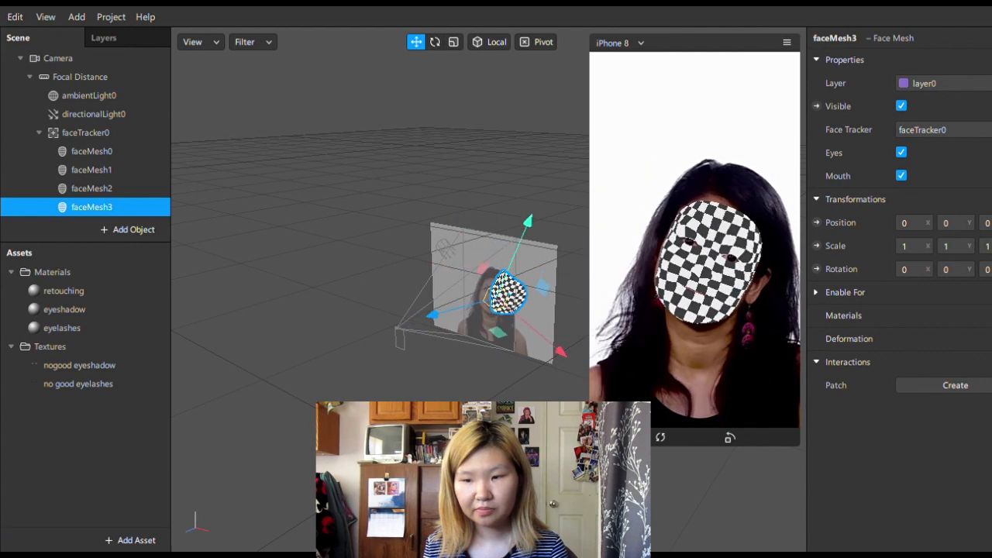
pyautogui.click(989, 315)
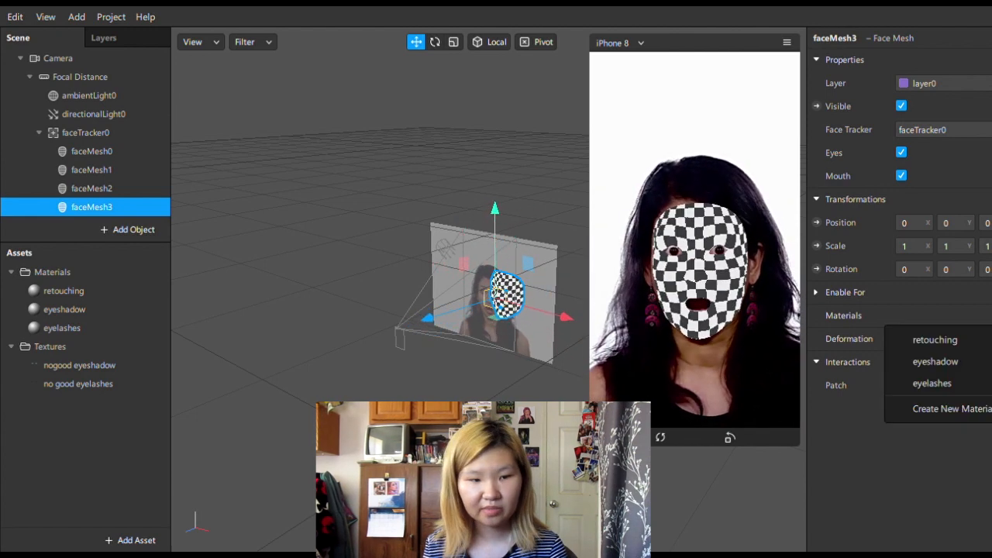
pyautogui.click(951, 408)
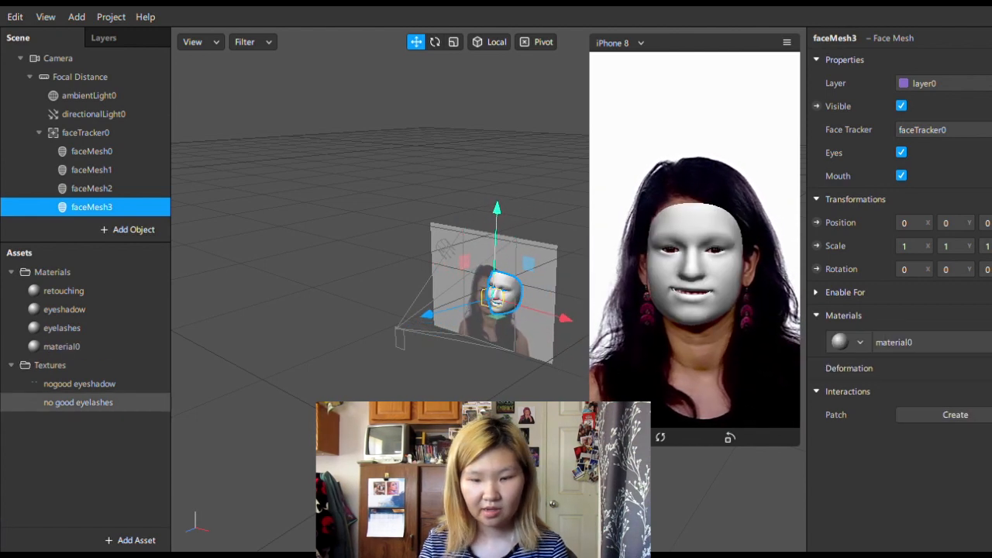
# - Rename the fourth face mesh's new material as blush
pyautogui.doubleClick(62, 347)
pyautogui.press('BackSpace')
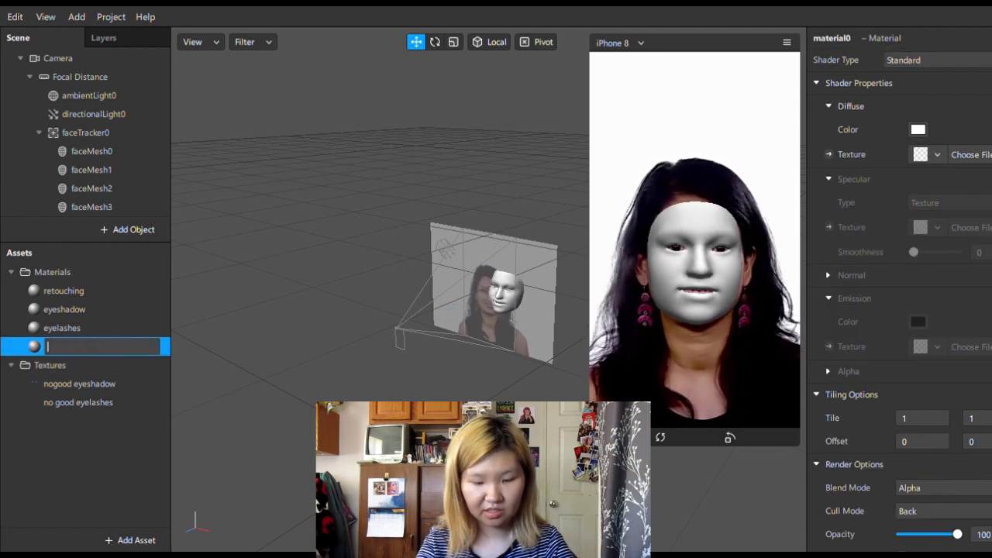
pyautogui.write('blush')
pyautogui.press('Return')
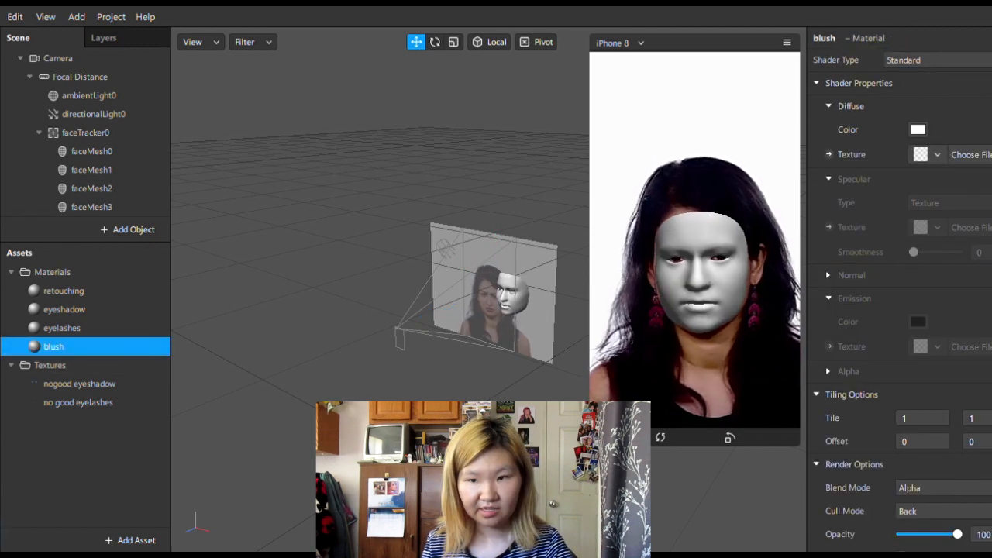
# - Make the blush material Face Paint with the no good blush texture, Opacity 26, BG Influence 67 and Brightness 68
pyautogui.click(939, 60)
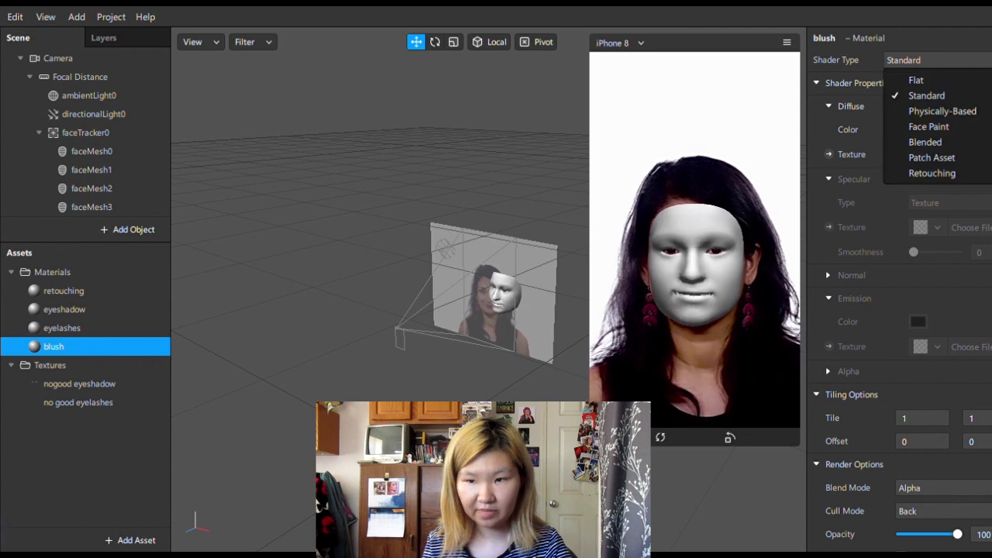
pyautogui.click(929, 126)
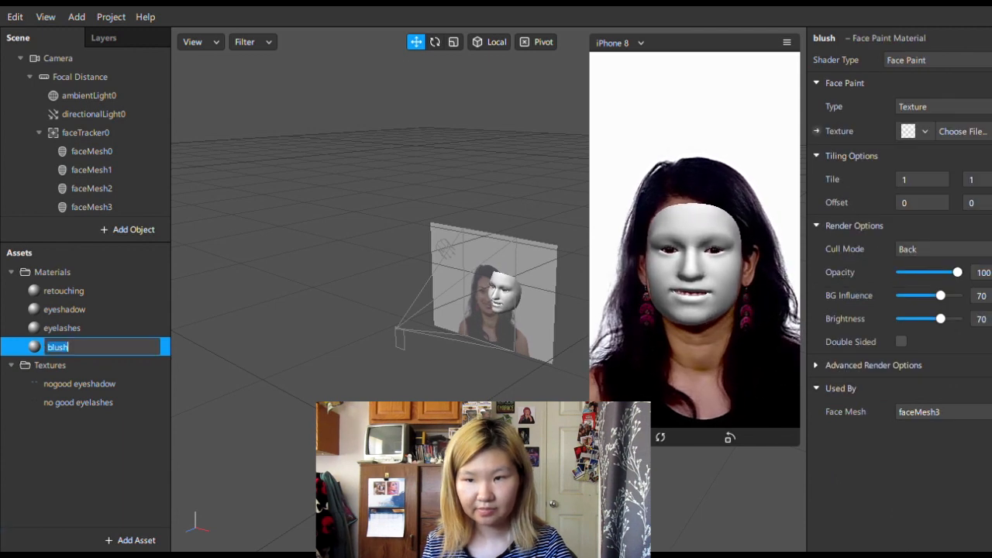
pyautogui.click(915, 131)
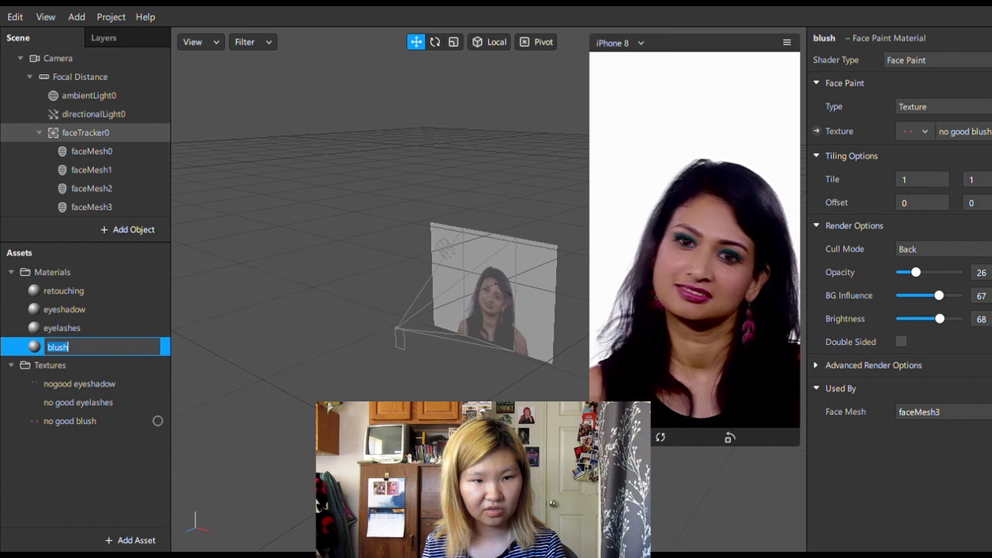
# - Add a fifth Face Mesh under the face tracker and assign it a newly created material
pyautogui.click(85, 133)
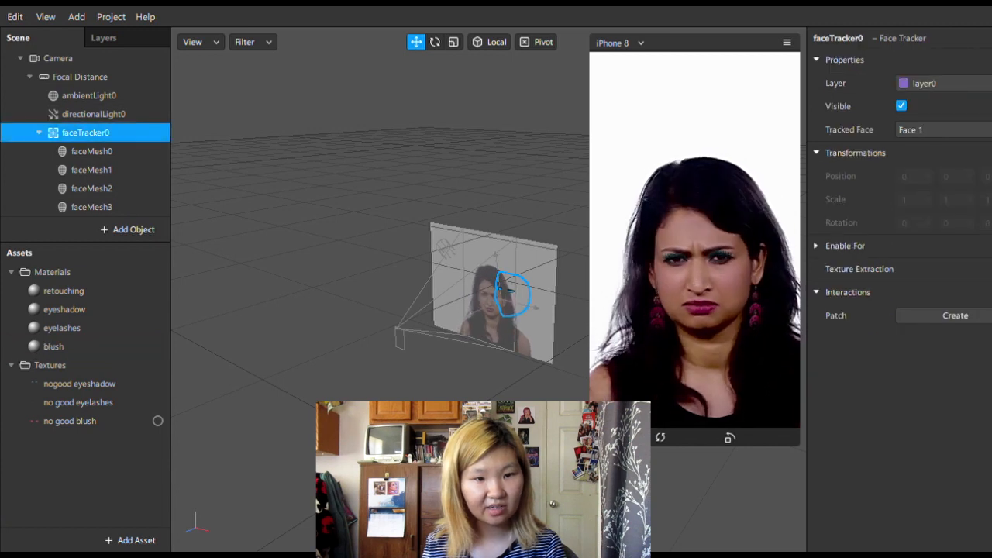
pyautogui.rightClick(89, 133)
pyautogui.moveTo(147, 146)
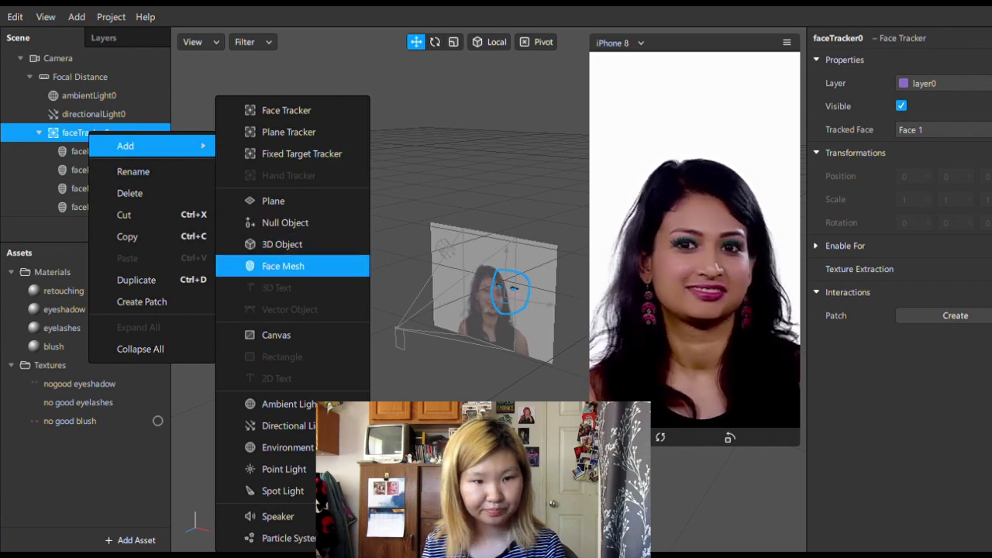
pyautogui.click(283, 265)
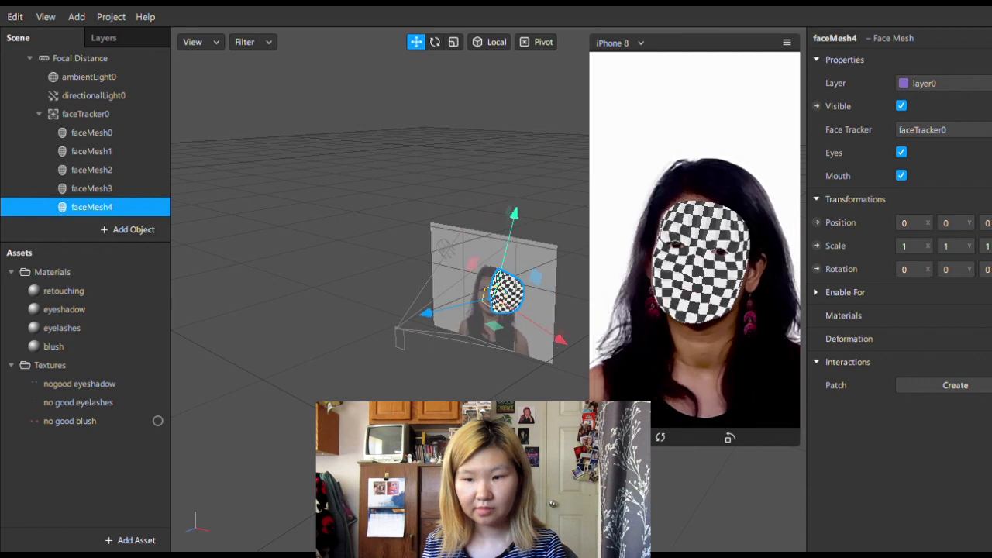
pyautogui.click(990, 316)
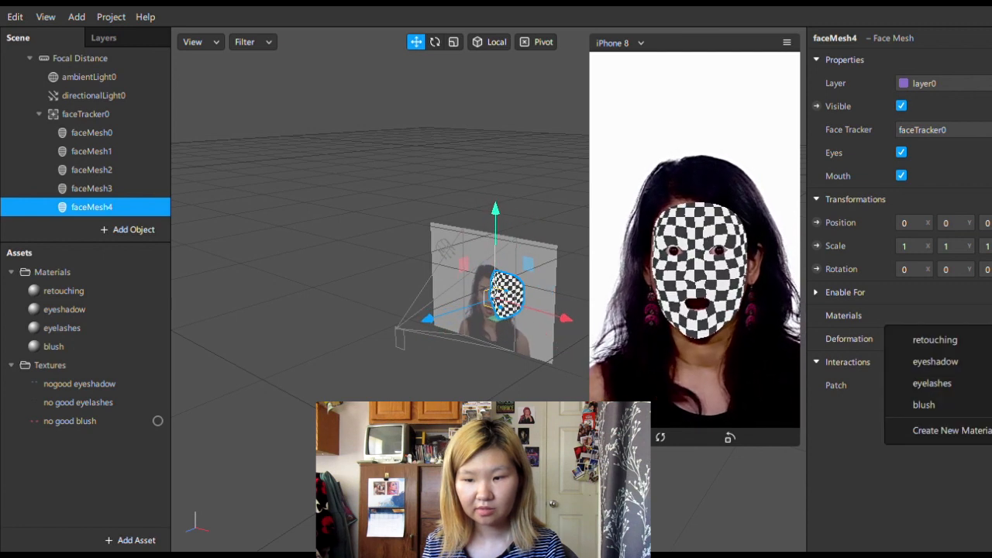
pyautogui.click(969, 431)
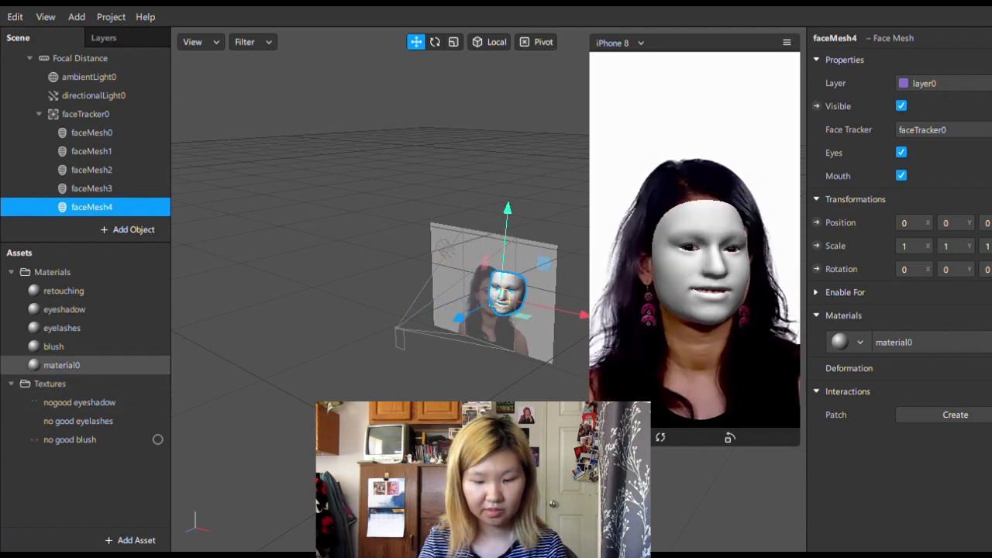
# - Rename the fifth face mesh's new material as lips
pyautogui.doubleClick(65, 365)
pyautogui.press('BackSpace')
pyautogui.write('lip')
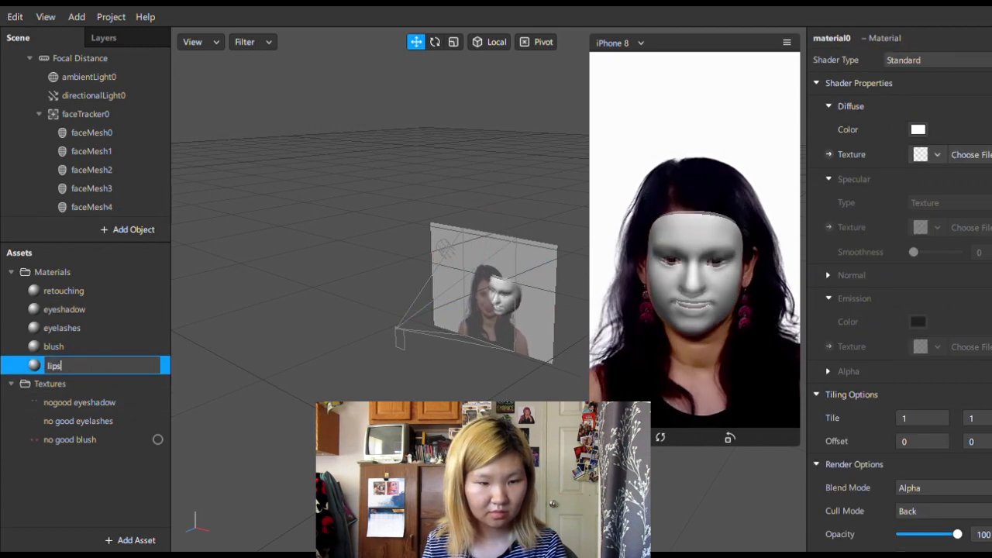
pyautogui.write('s')
# - Switch the lips material to Face Paint with the no good lips texture and reduce its Opacity to about 77
pyautogui.click(938, 60)
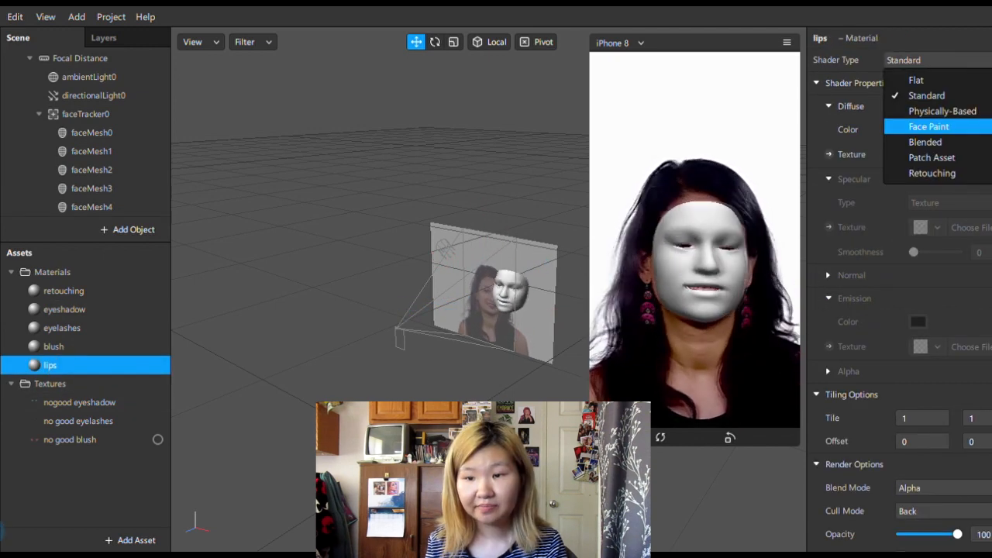
pyautogui.click(928, 127)
pyautogui.doubleClick(51, 365)
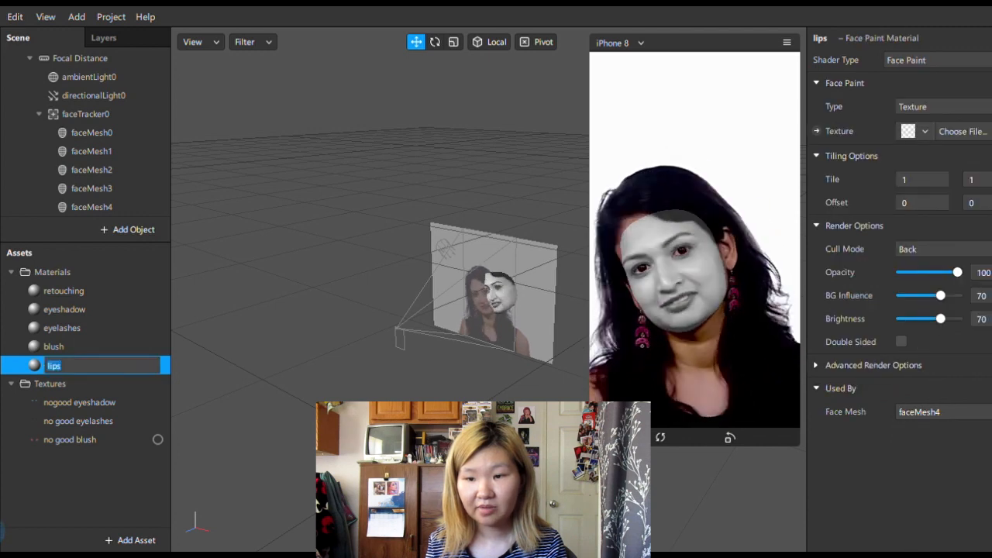
pyautogui.click(916, 131)
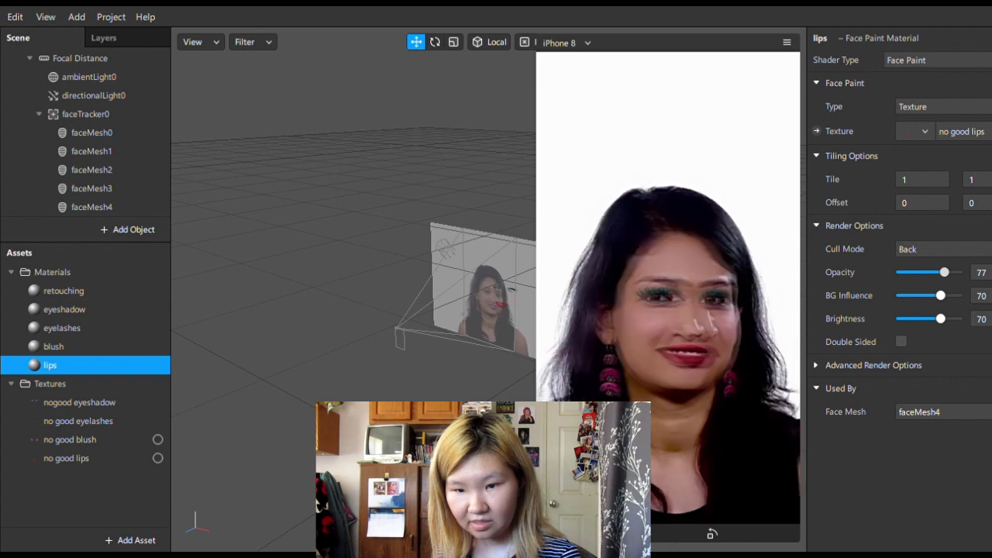
pyautogui.moveTo(950, 272); pyautogui.dragTo(935, 319)
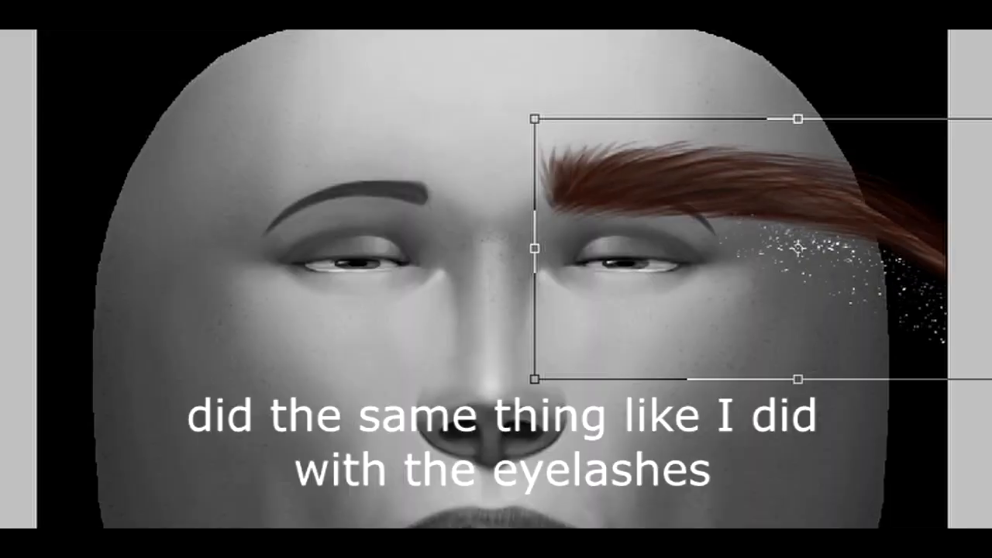
# - In the image editor, shrink, rotate and move the brown eyebrow image to fit over the face template's eyebrow, and commit the transform
pyautogui.moveTo(991, 379); pyautogui.dragTo(749, 257)
pyautogui.moveTo(659, 170); pyautogui.dragTo(661, 204)
pyautogui.moveTo(775, 295)
pyautogui.mouseDown()
pyautogui.moveTo(789, 265)
pyautogui.moveTo(779, 286)
pyautogui.mouseUp()
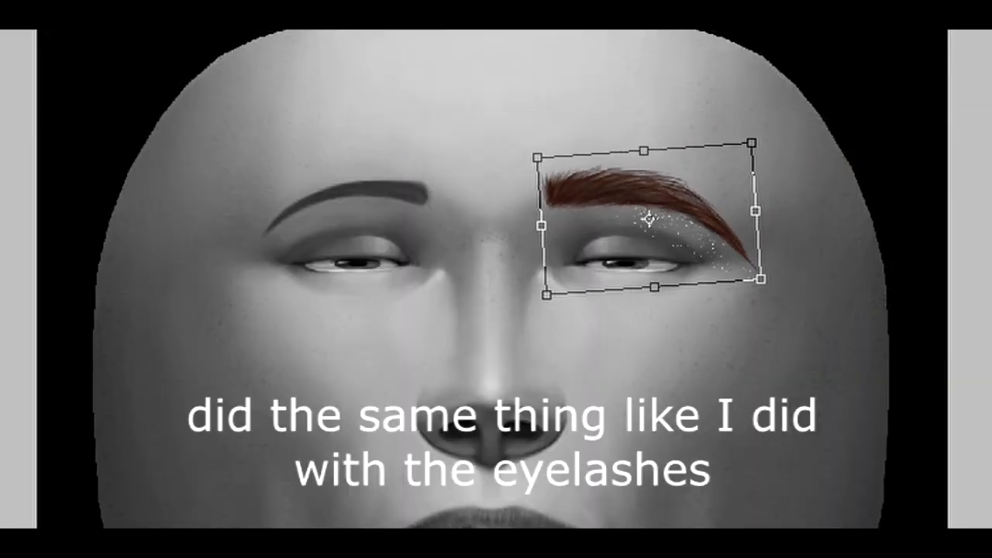
pyautogui.moveTo(546, 294); pyautogui.dragTo(565, 243)
pyautogui.moveTo(658, 192); pyautogui.dragTo(640, 209)
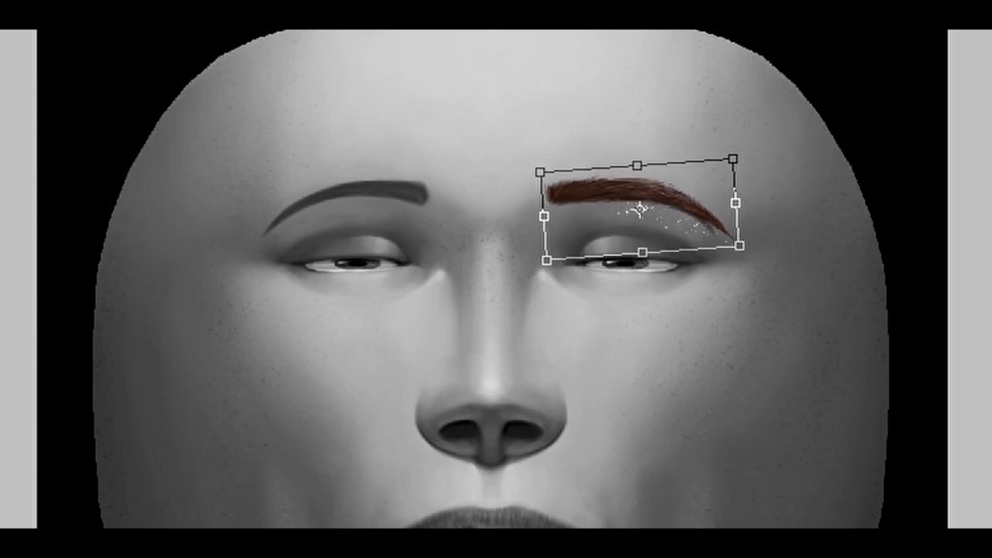
pyautogui.press('Return')
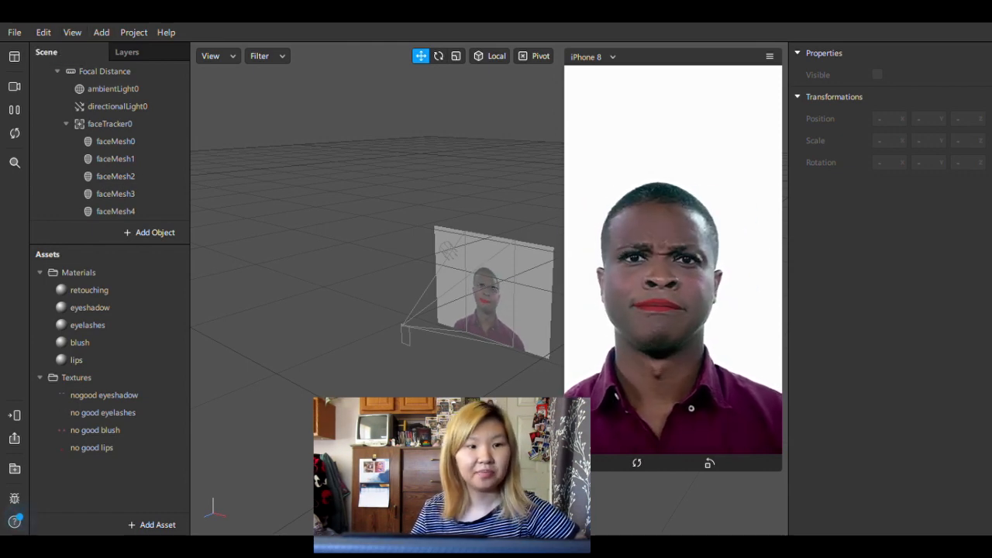
pyautogui.click(15, 32)
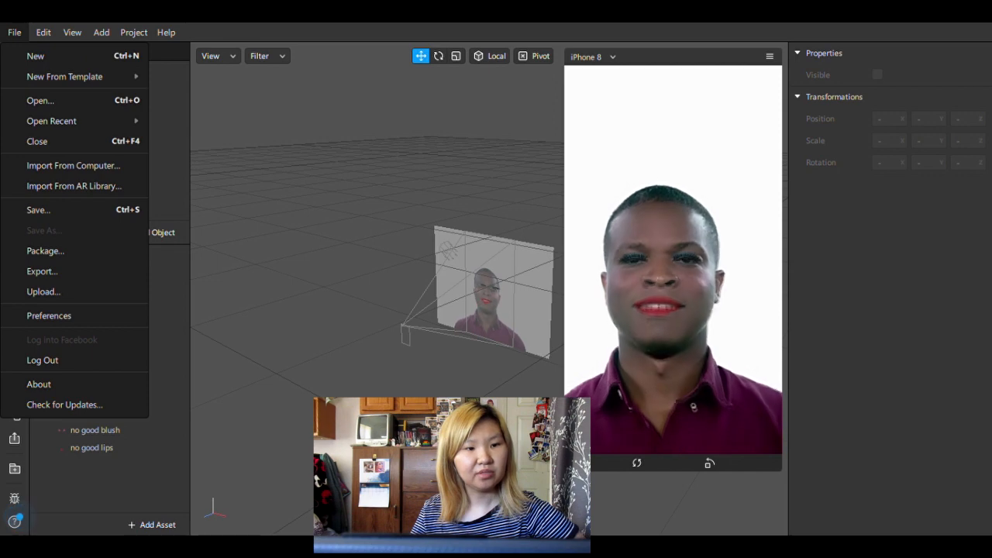
pyautogui.click(47, 57)
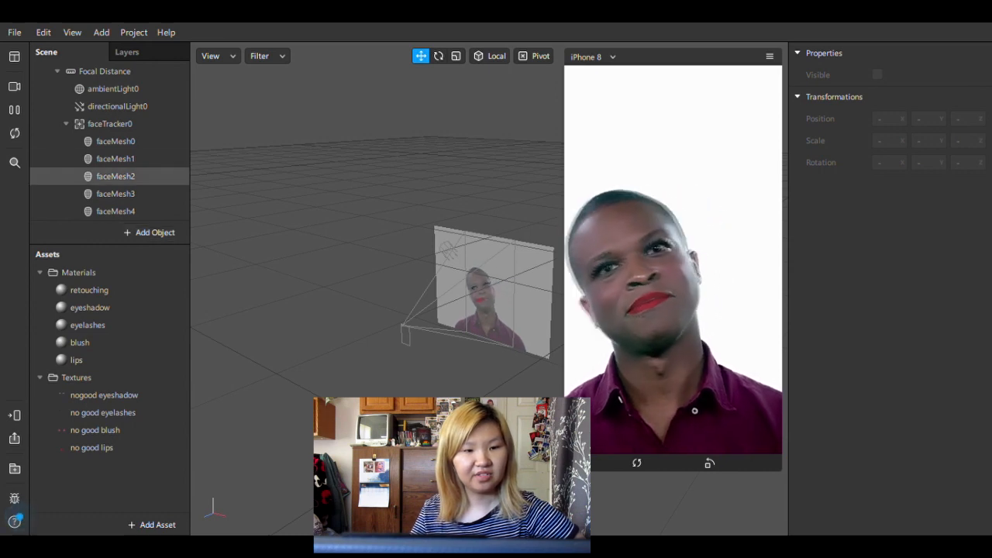
# - Back in Spark AR Studio, add a sixth Face Mesh under the face tracker and assign it a newly created material
pyautogui.click(112, 124)
pyautogui.rightClick(116, 124)
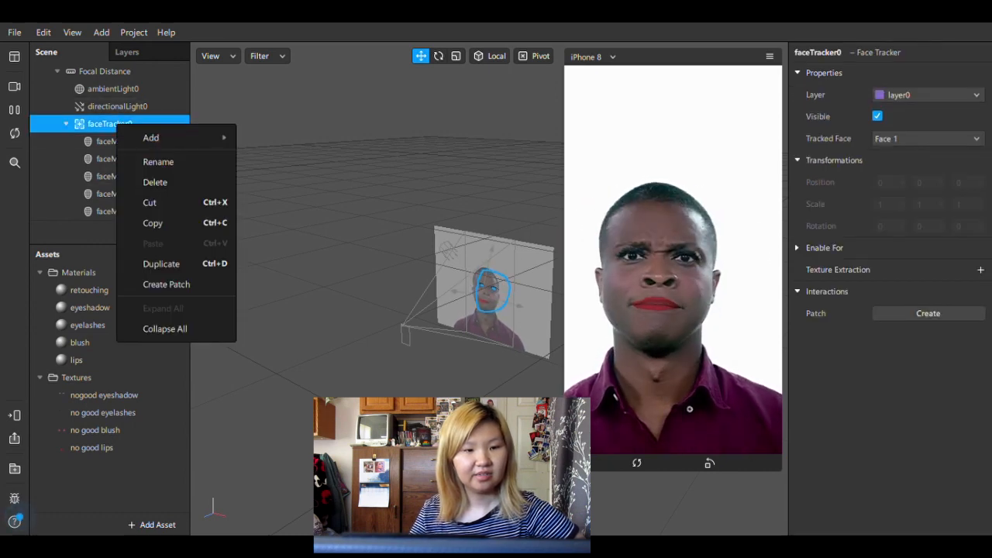
pyautogui.moveTo(155, 137)
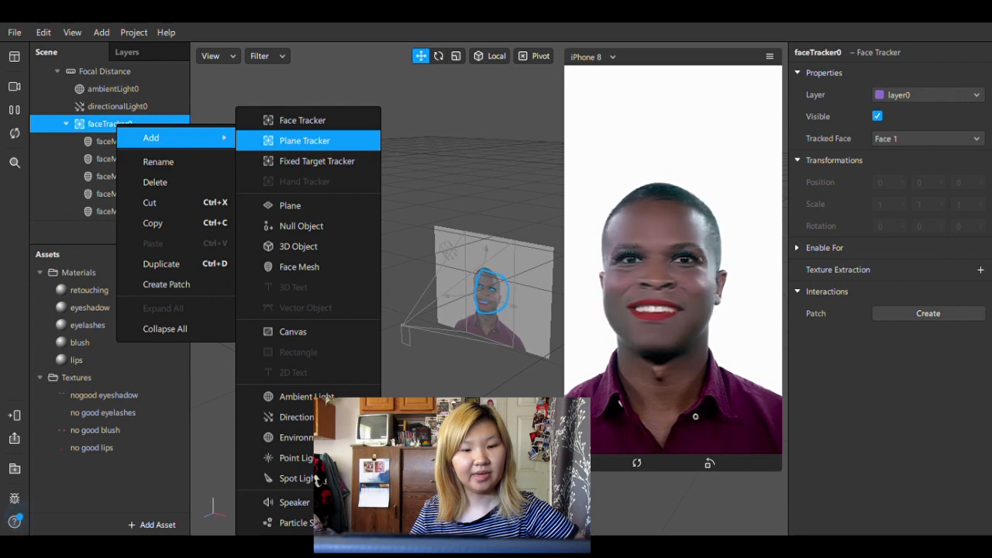
pyautogui.click(299, 267)
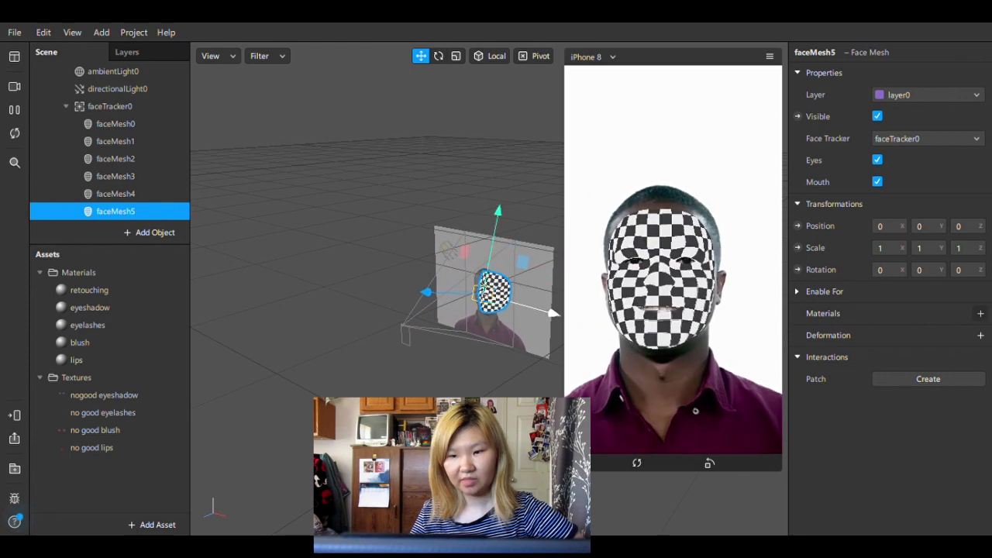
pyautogui.click(980, 313)
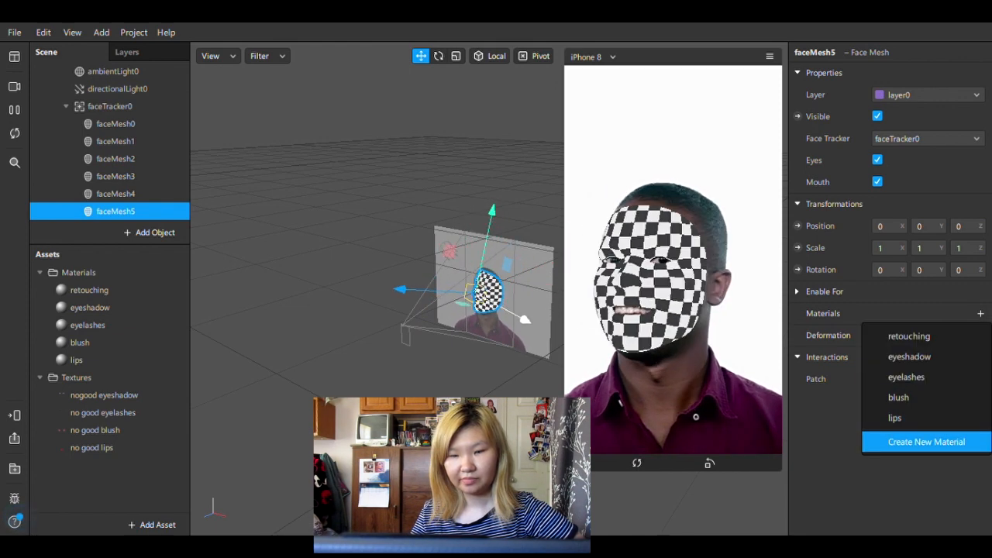
pyautogui.click(926, 442)
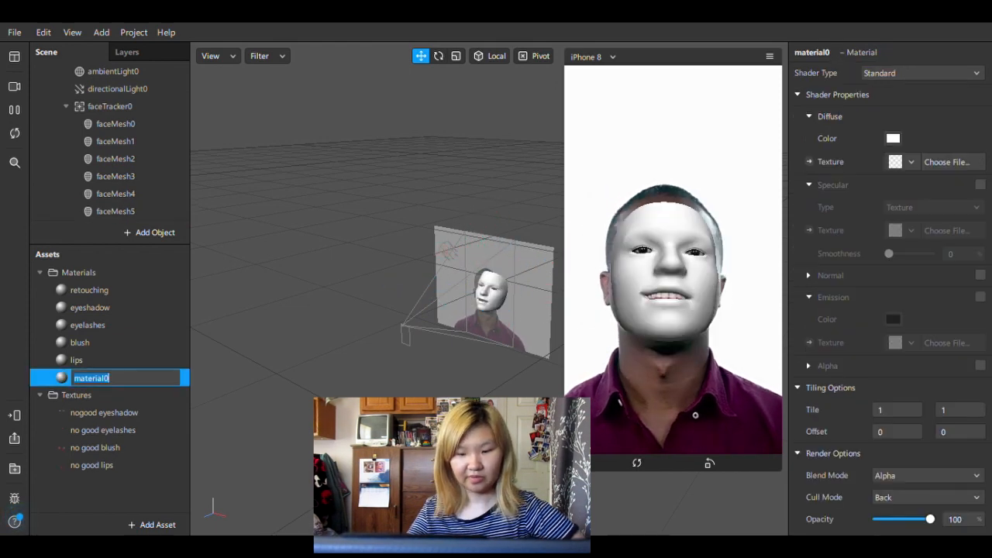
# - Rename the sixth face mesh's new material as eyebrows
pyautogui.press('BackSpace')
pyautogui.write('eye')
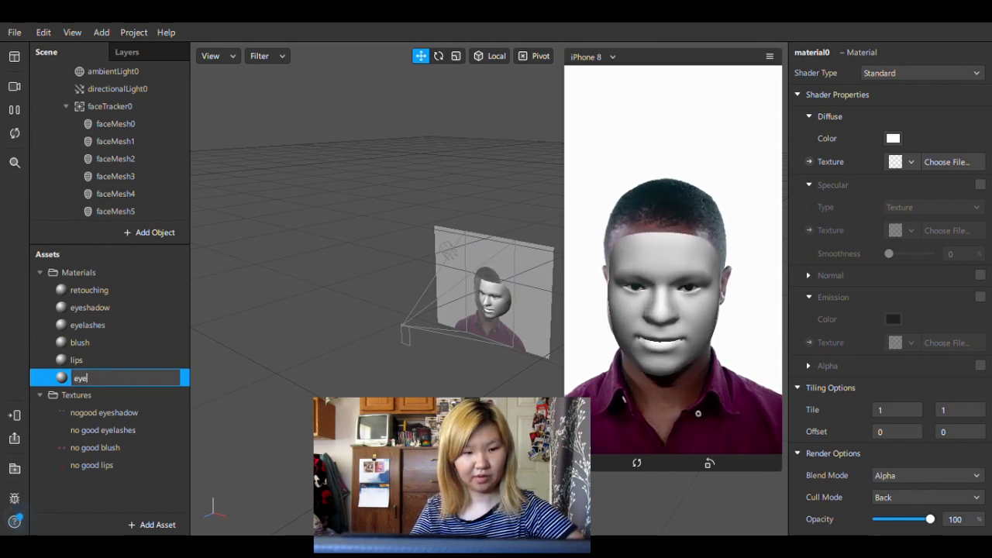
pyautogui.write('brows')
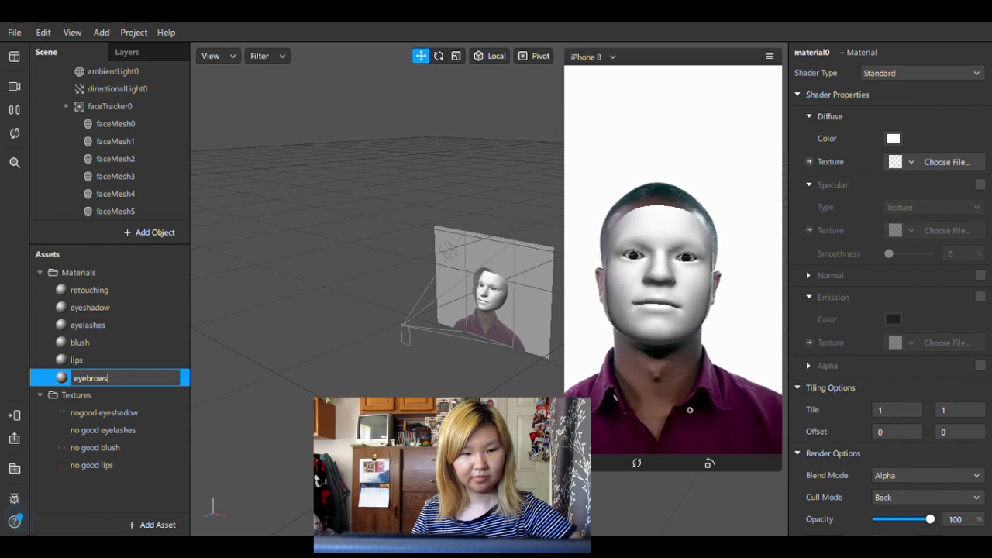
# - Switch the eyebrows material to Face Paint with the no good brows 2 texture, Opacity 55, BG Influence 89 and Brightness 33
pyautogui.press('Return')
pyautogui.click(920, 73)
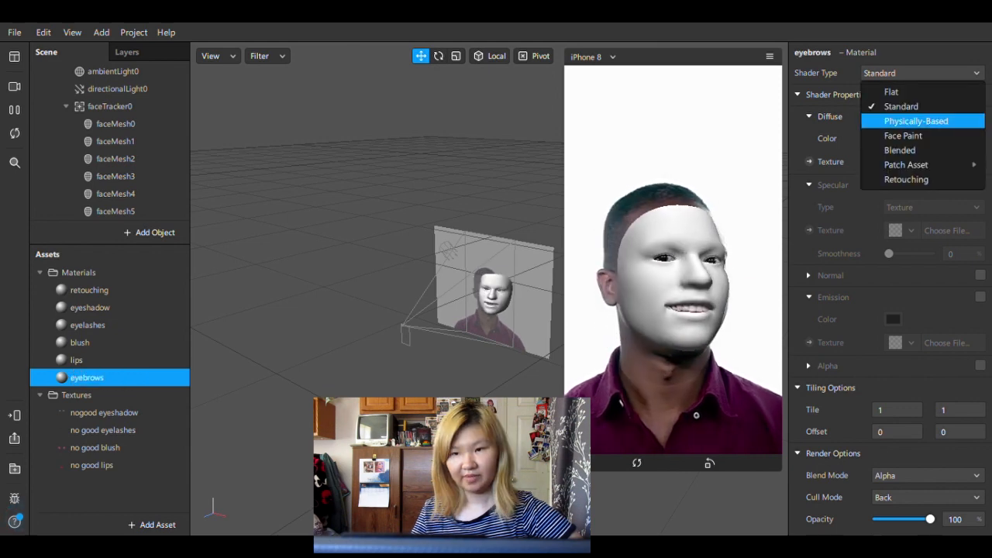
pyautogui.click(904, 135)
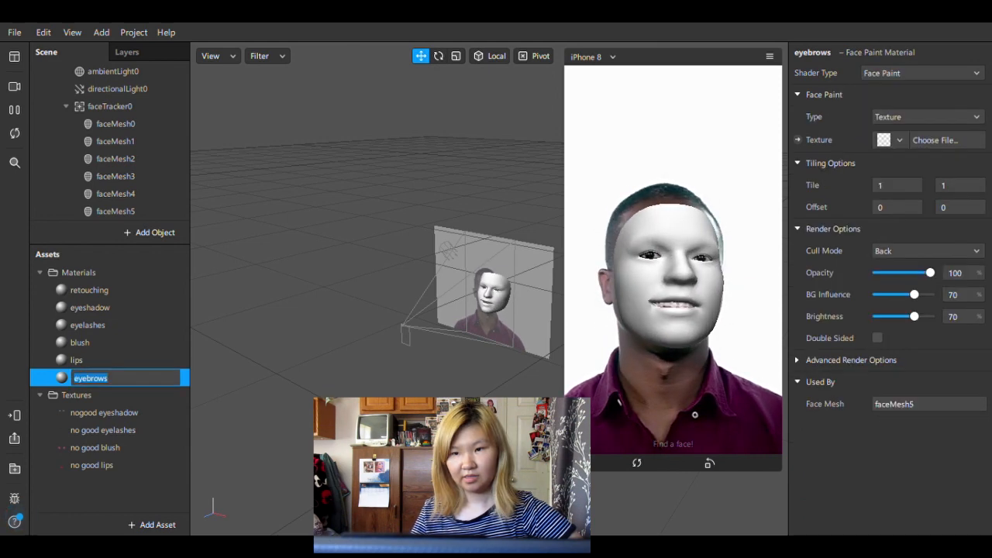
pyautogui.click(891, 140)
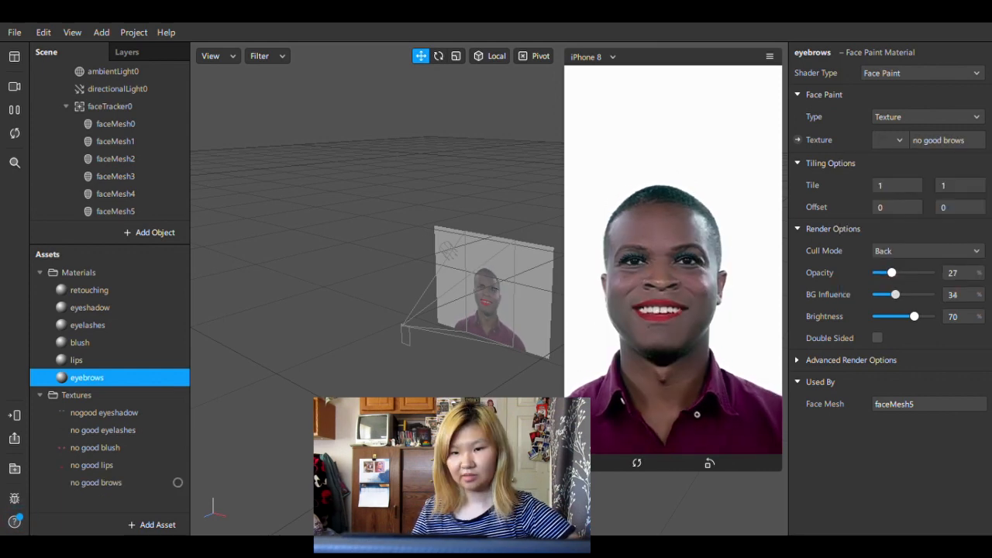
pyautogui.moveTo(885, 295); pyautogui.dragTo(927, 316)
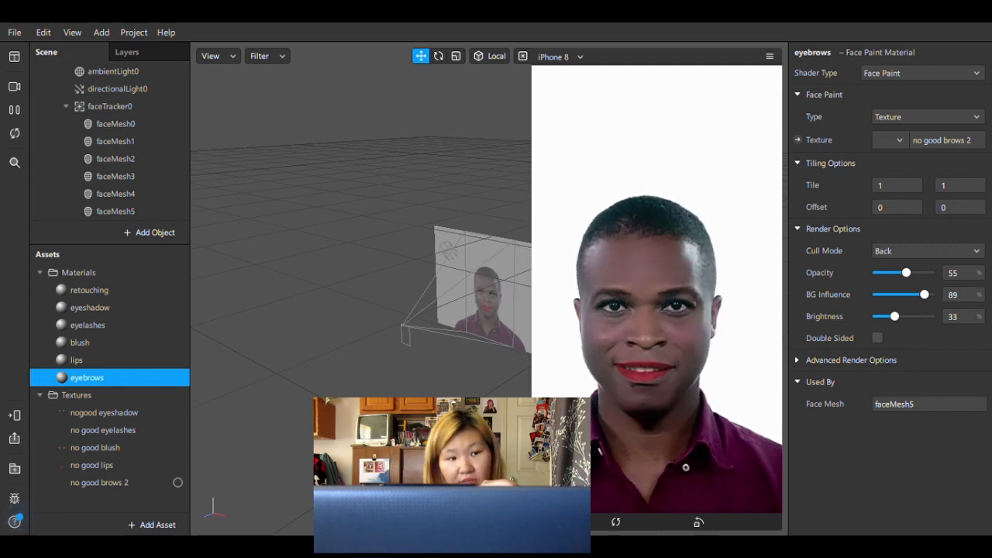
# - Preview the makeup filter on the other real-time simulation faces, one after another
pyautogui.click(14, 86)
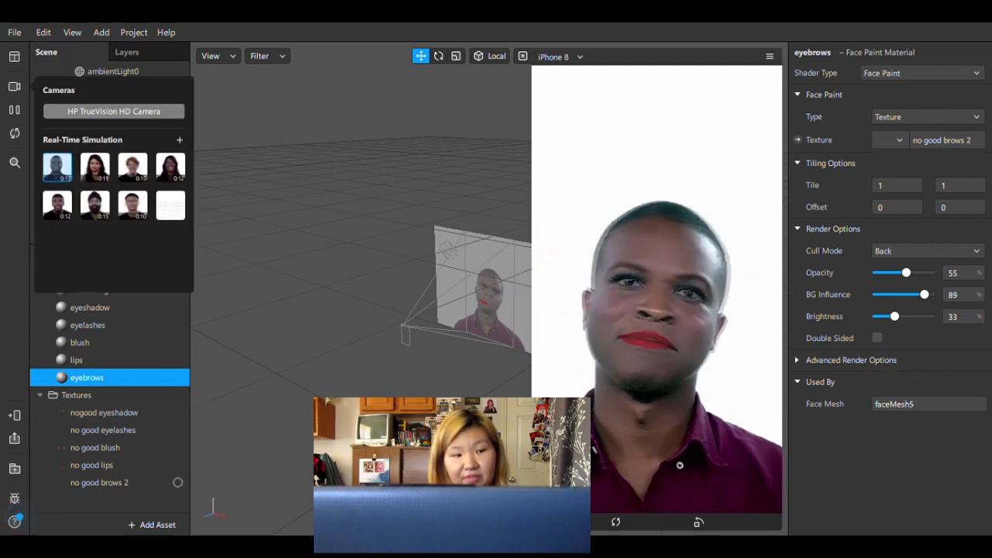
pyautogui.click(94, 166)
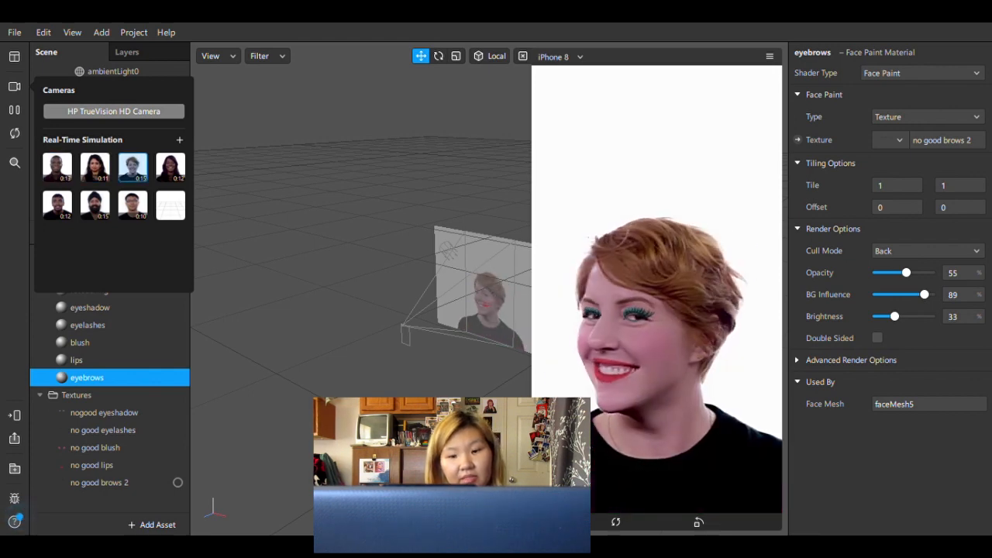
pyautogui.click(170, 166)
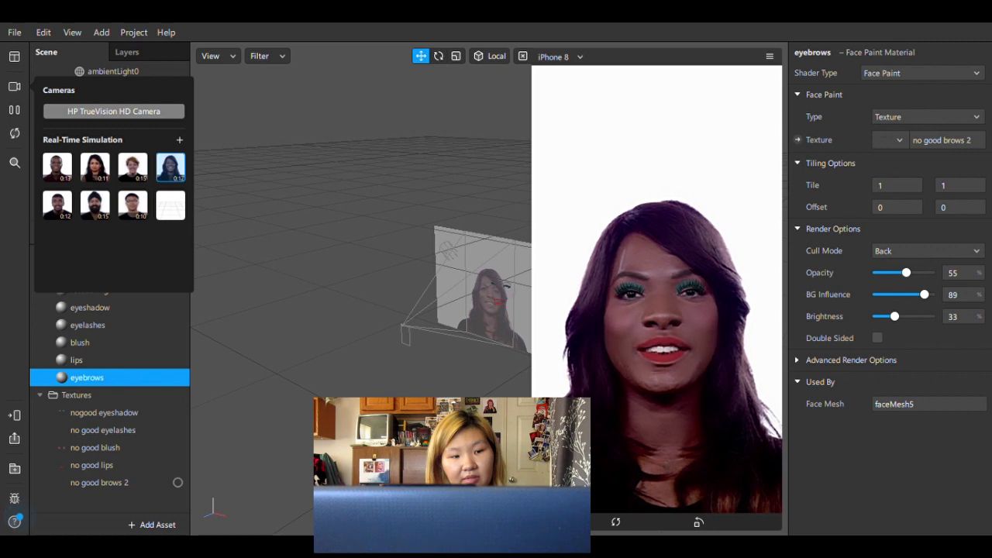
pyautogui.click(57, 206)
pyautogui.click(95, 205)
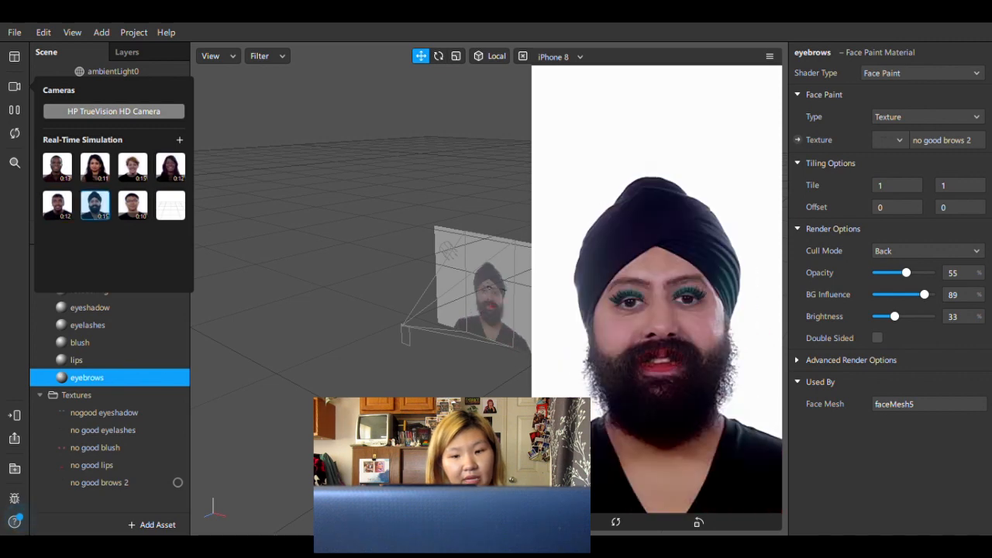
pyautogui.click(133, 205)
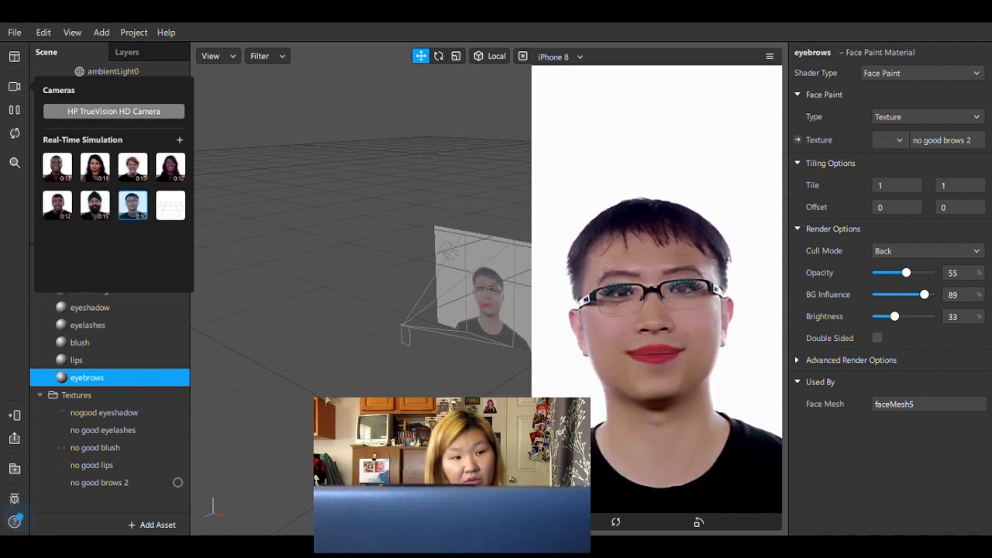
# - Save the makeup filter project
pyautogui.click(14, 32)
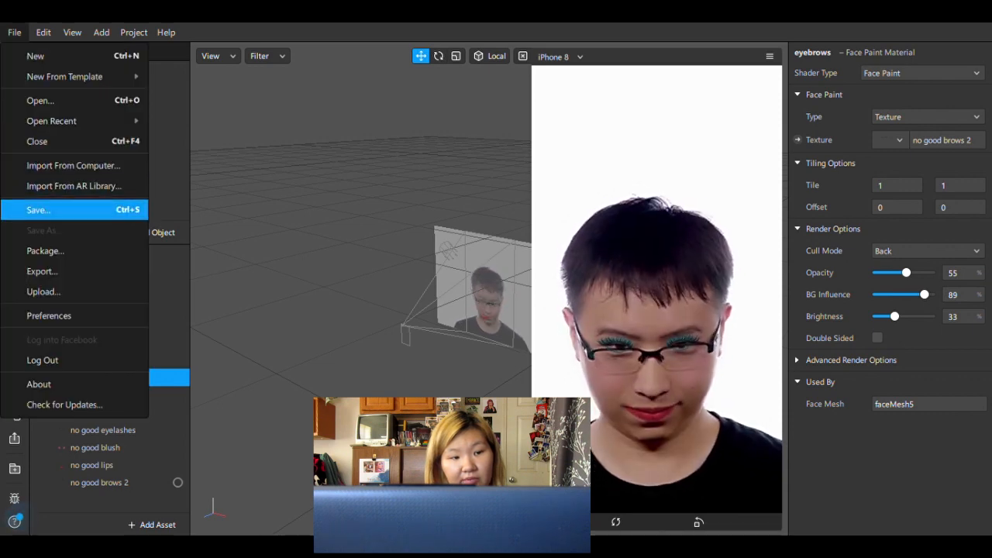
pyautogui.click(38, 209)
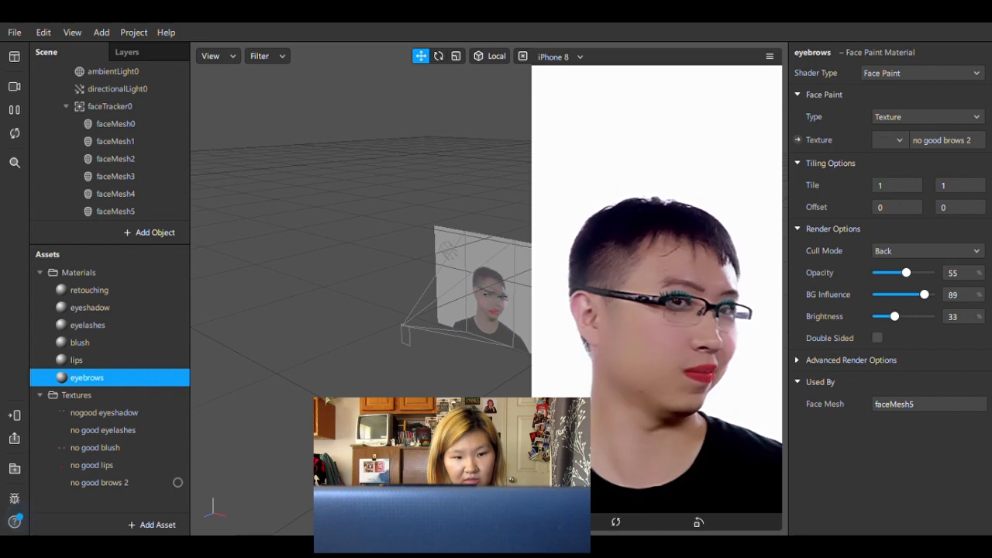
pyautogui.click(43, 32)
pyautogui.moveTo(72, 32)
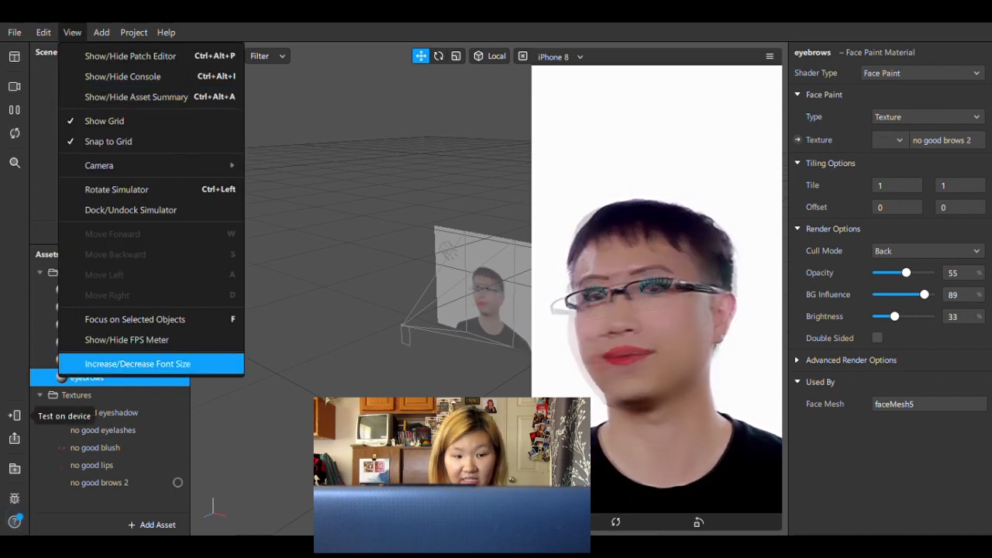
pyautogui.click(287, 334)
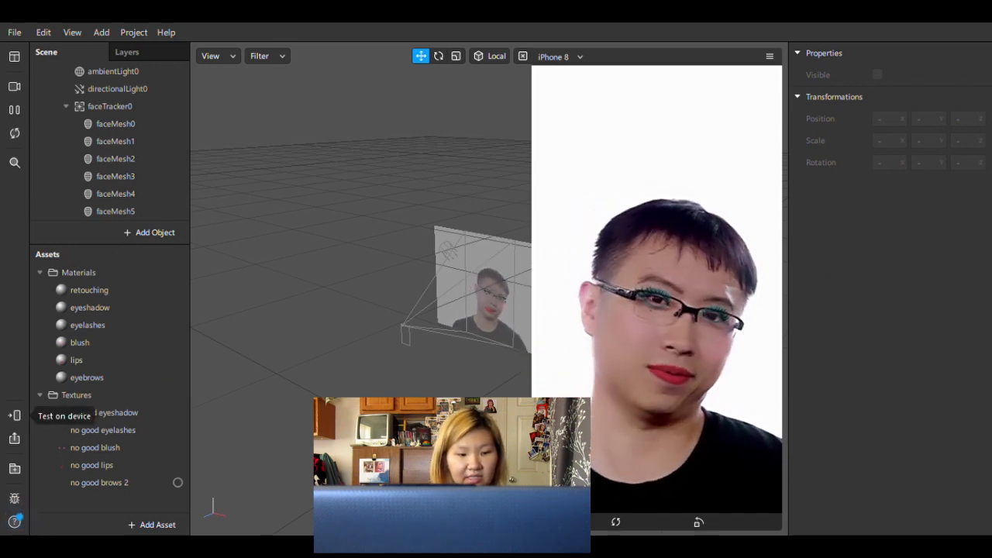
# - Send the effect to the Instagram Camera for testing on a device
pyautogui.click(15, 415)
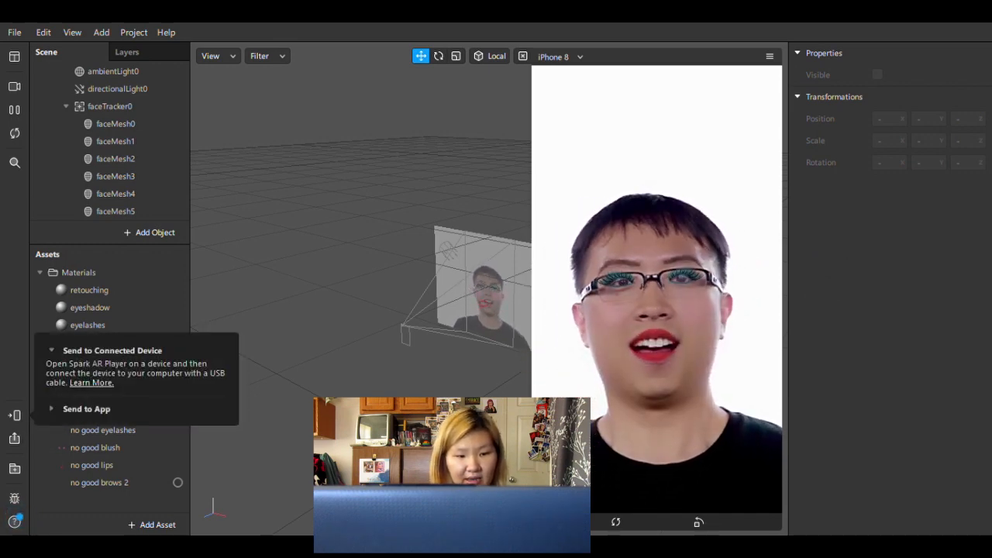
pyautogui.click(53, 408)
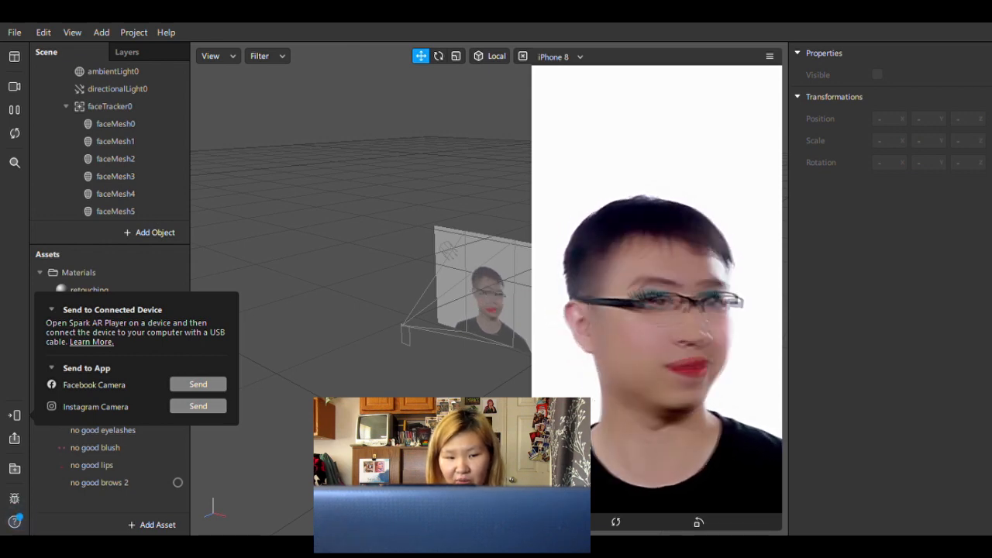
pyautogui.click(198, 406)
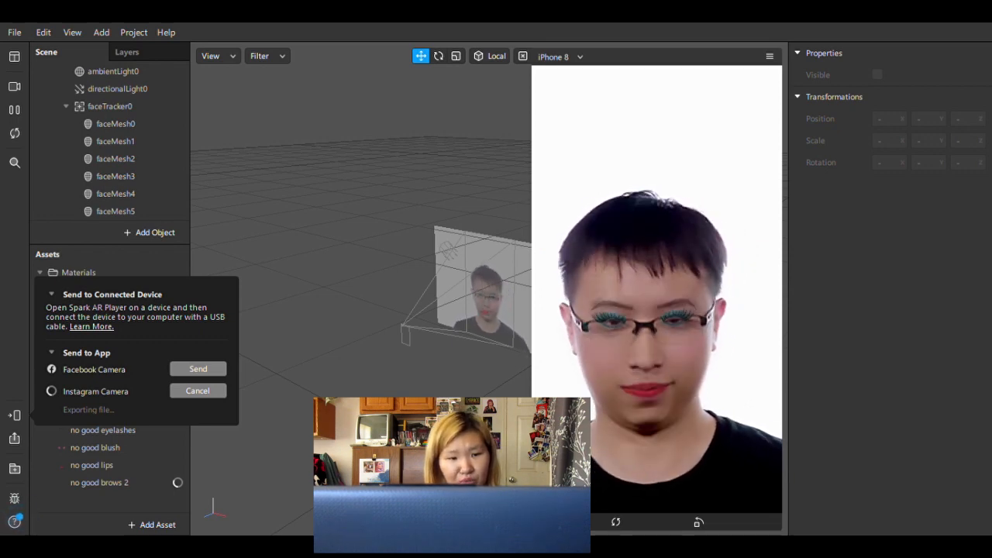
pyautogui.click(14, 416)
# - Export the project as the effect file nogoodmakeupfilterbetterversion.arexport
pyautogui.click(14, 32)
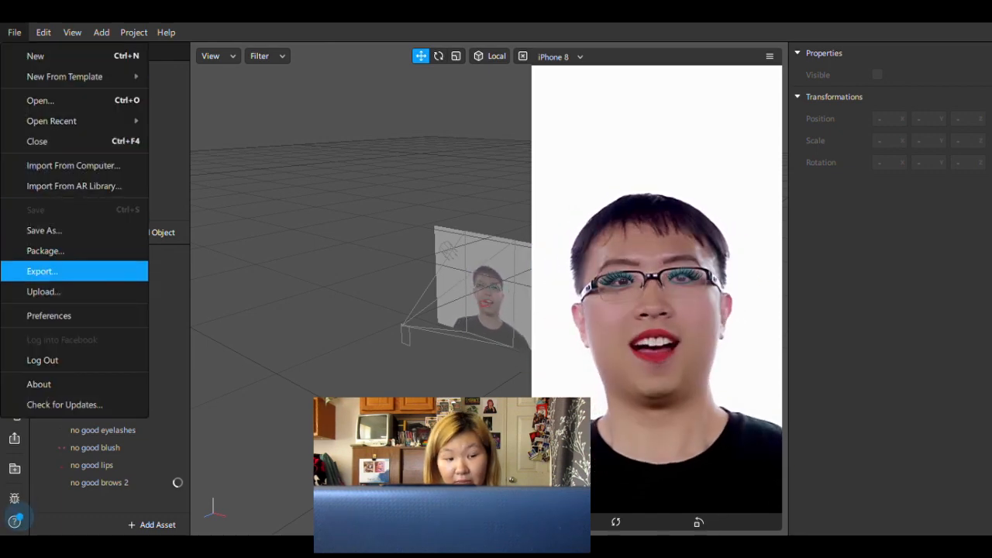
pyautogui.click(42, 271)
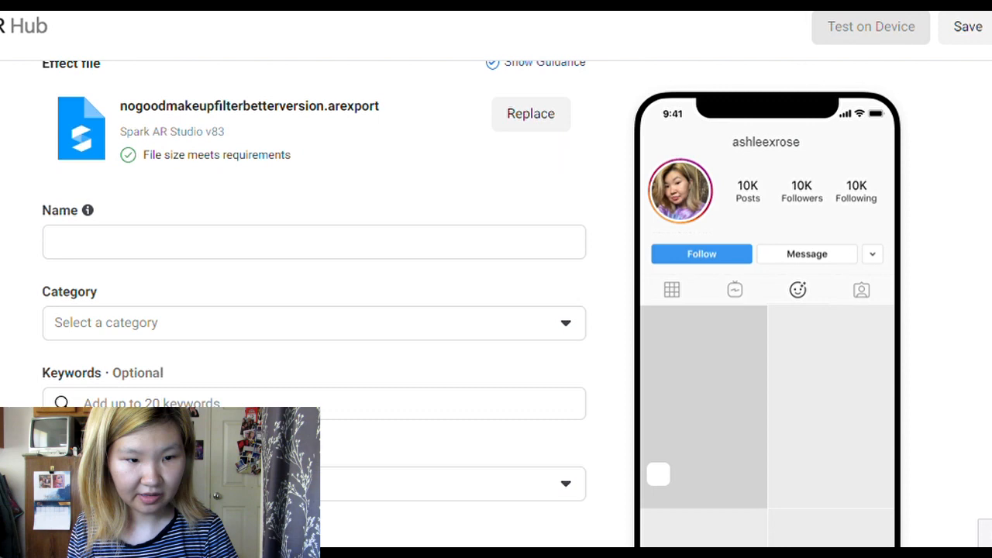
# - In Spark AR Hub, name the effect No Good Ally Brooke, set its category to Fandom and add keywords ally brooke, fifth harmony and make up
pyautogui.click(233, 242)
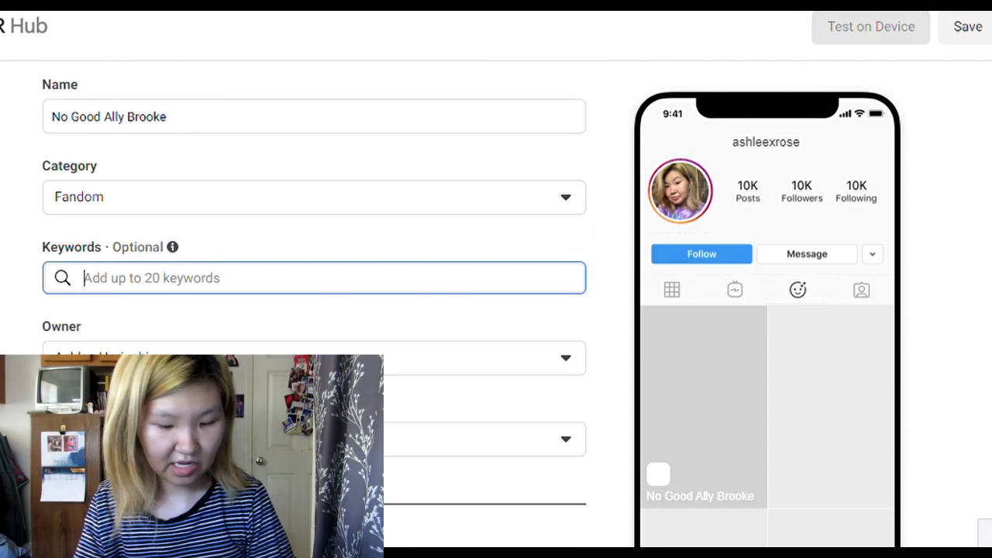
pyautogui.write('ally brooke')
pyautogui.press('Return')
pyautogui.write('fifth harmony')
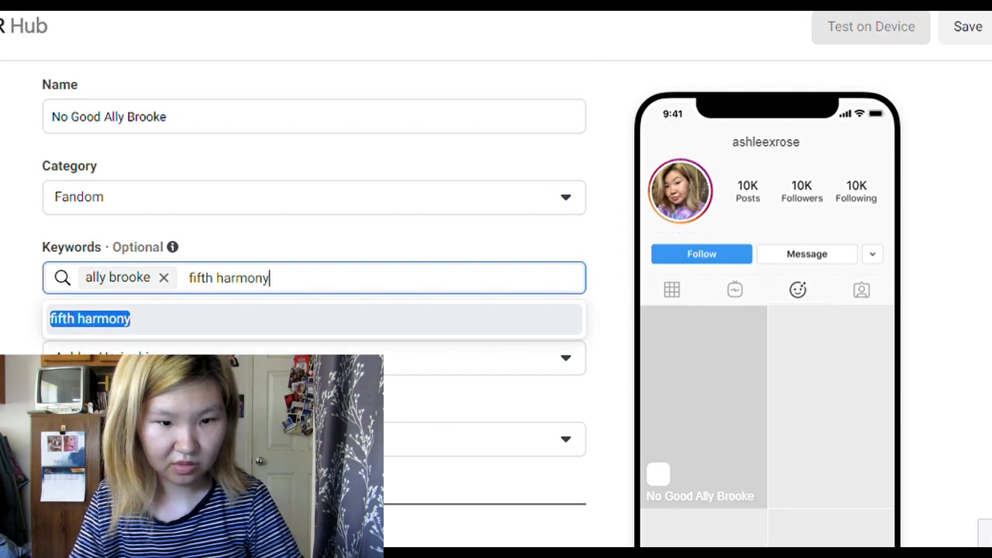
pyautogui.press('Return')
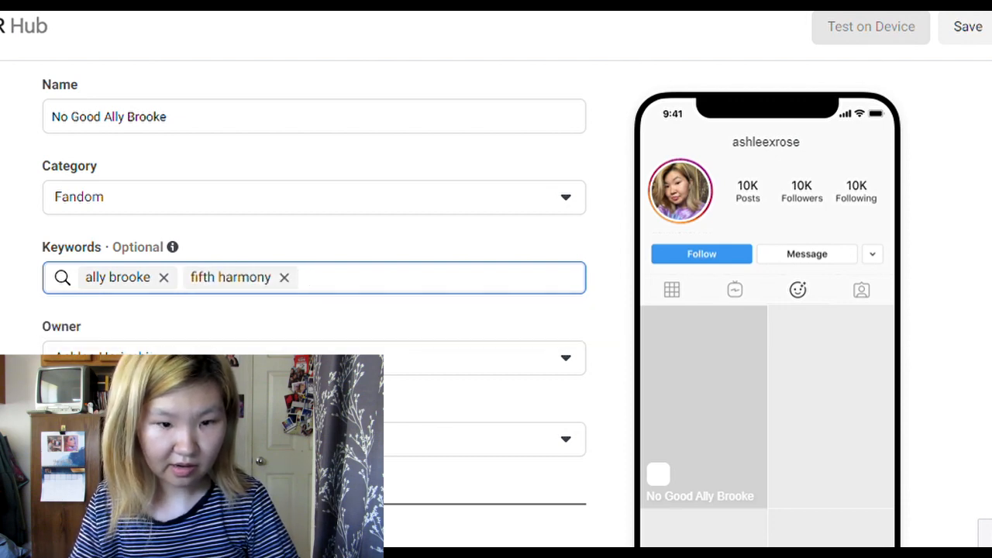
pyautogui.write('make up')
pyautogui.press('Return')
# - Upload a demo video and an icon image for the effect, and accept the icon's crop
pyautogui.scroll(-5, 314, 311)
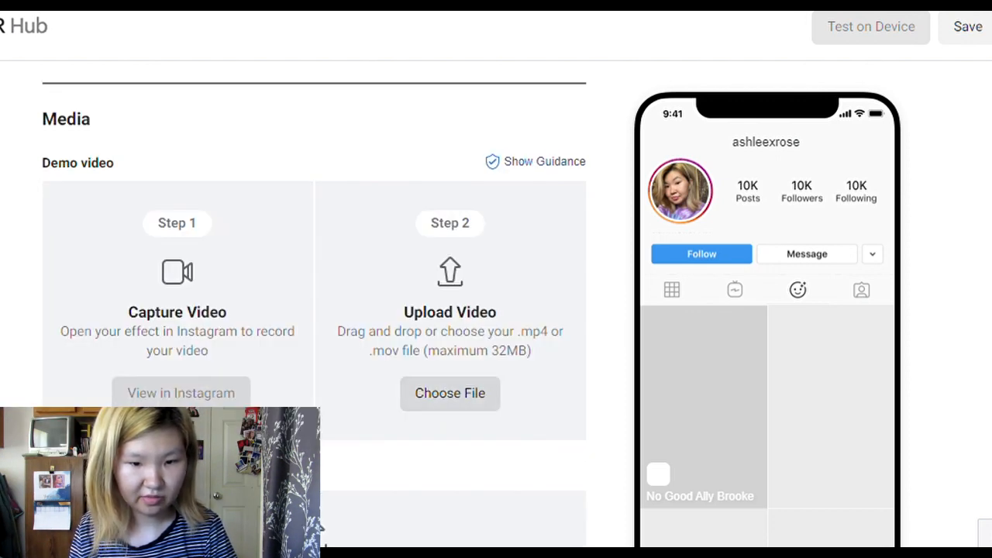
pyautogui.scroll(-5, 314, 310)
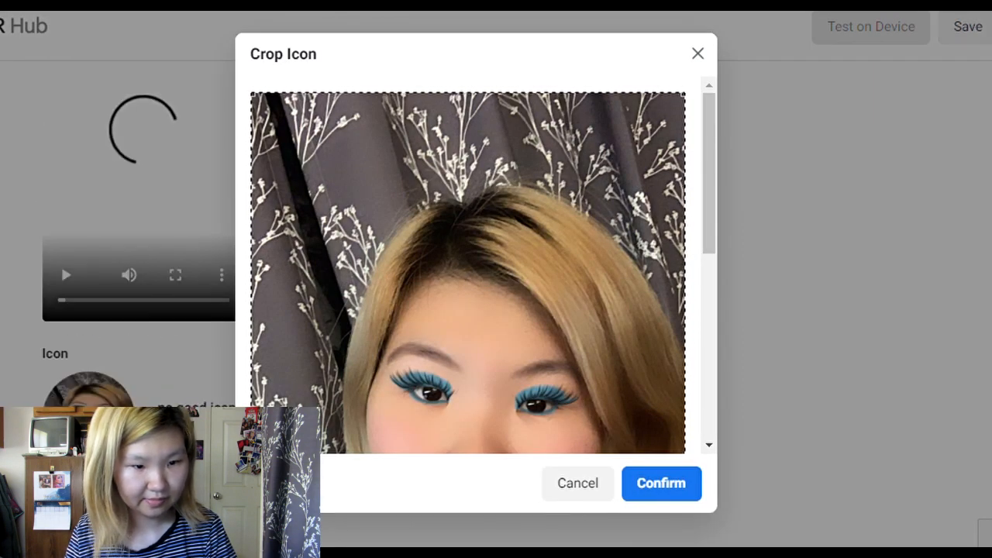
pyautogui.scroll(-1, 467, 263)
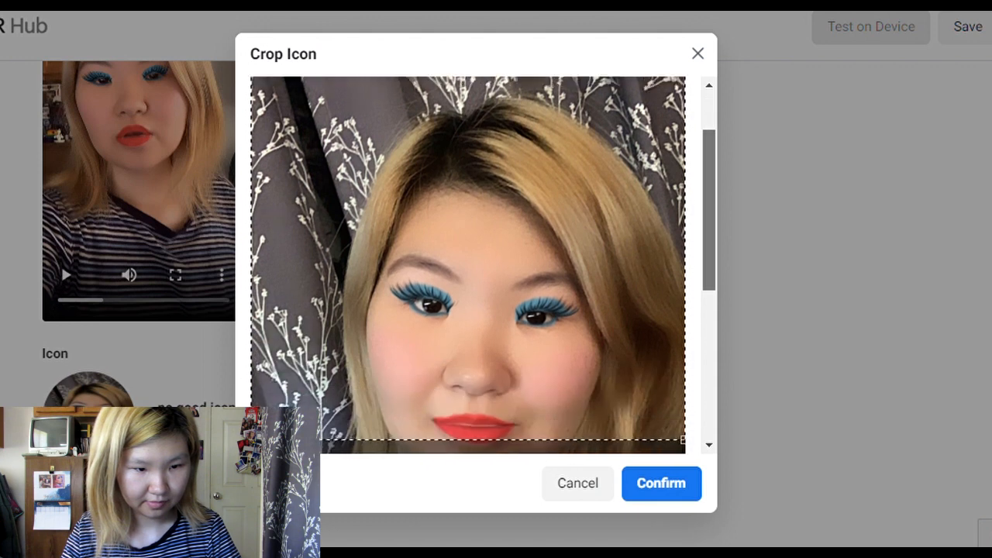
pyautogui.scroll(-1, 467, 264)
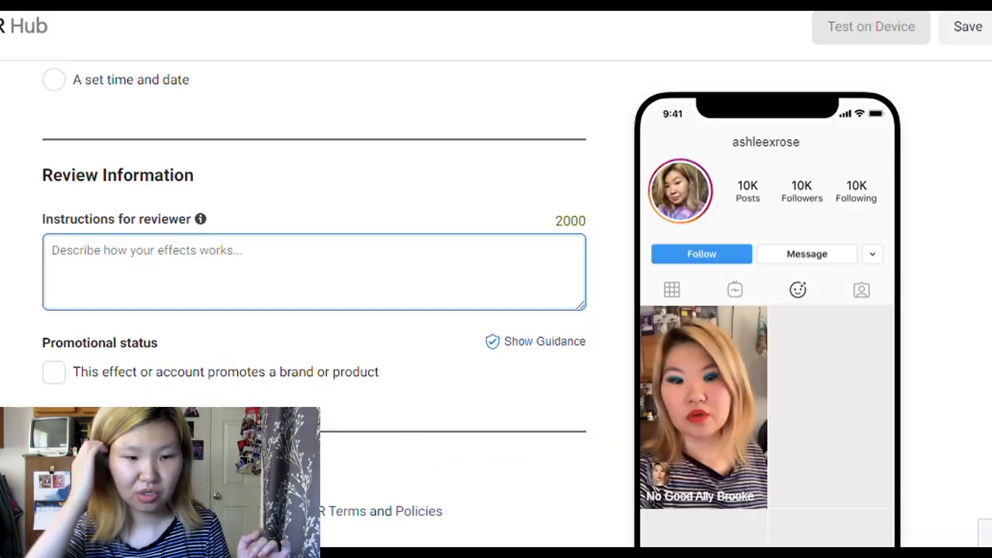
# - Enter "Press record for makeup filter" as the instructions for the reviewer
pyautogui.write('Press r')
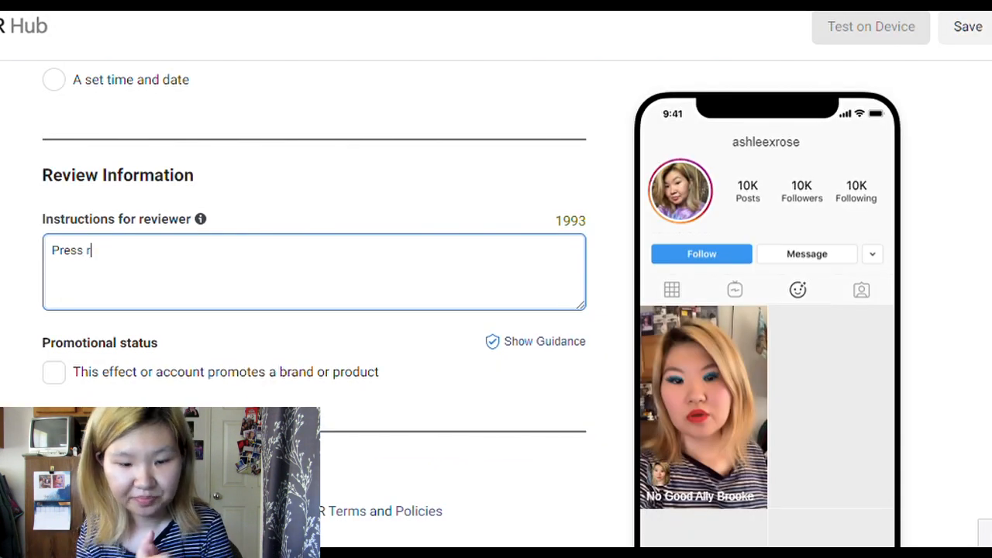
pyautogui.write('ecord for')
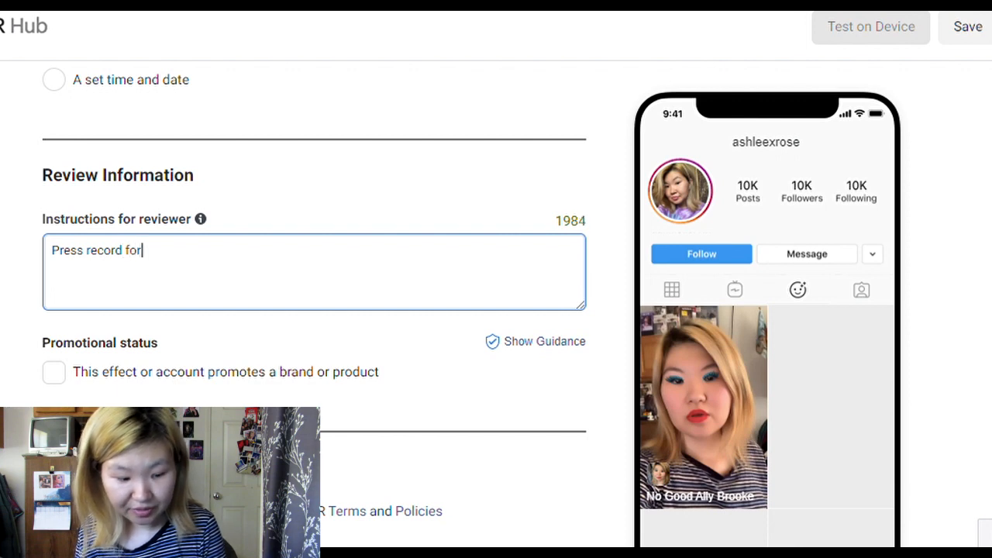
pyautogui.write(' makeup')
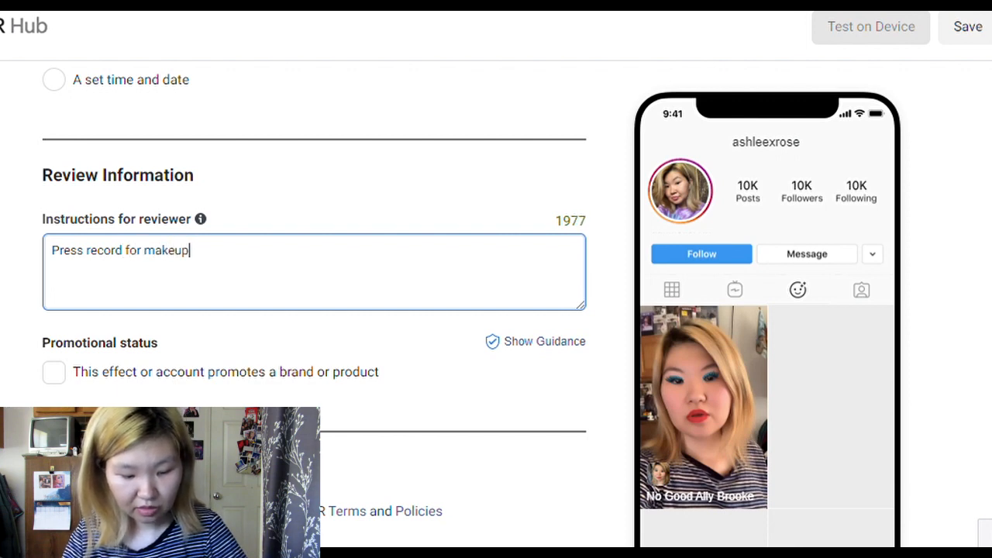
pyautogui.write(' filter')
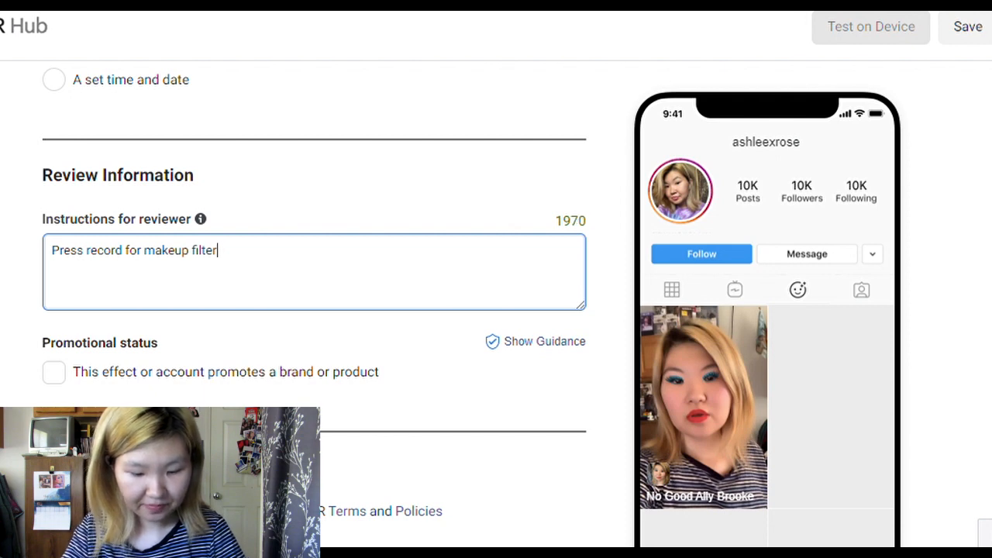
pyautogui.press('BackSpace')
pyautogui.press('BackSpace')
pyautogui.press('BackSpace')
pyautogui.press('BackSpace')
pyautogui.press('BackSpace')
pyautogui.press('BackSpace')
pyautogui.press('BackSpace')
pyautogui.press('BackSpace')
pyautogui.press('BackSpace')
pyautogui.press('BackSpace')
pyautogui.press('BackSpace')
pyautogui.press('BackSpace')
pyautogui.press('BackSpace')
pyautogui.press('BackSpace')
pyautogui.press('BackSpace')
pyautogui.press('BackSpace')
pyautogui.press('BackSpace')
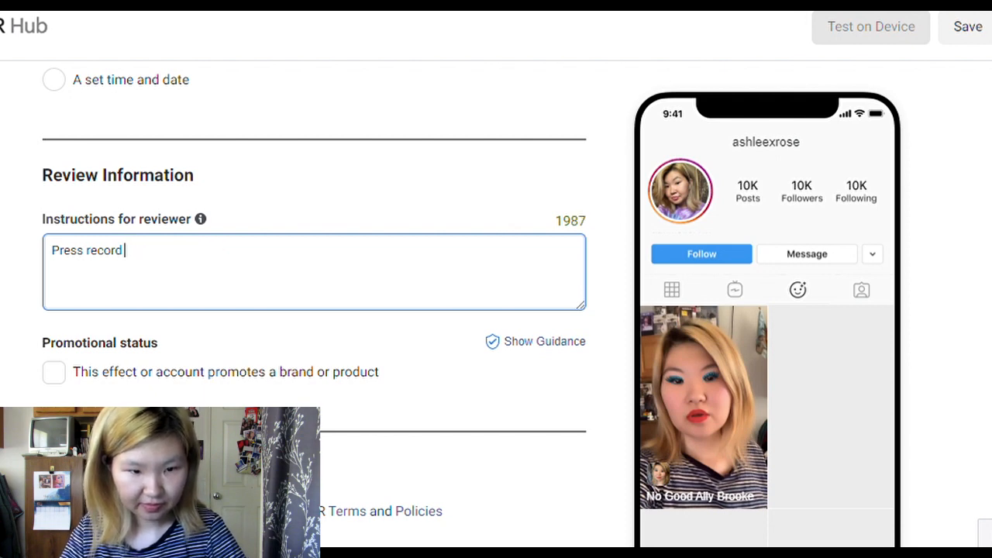
pyautogui.write('d')
pyautogui.press('BackSpace')
pyautogui.write('for makeup filter')
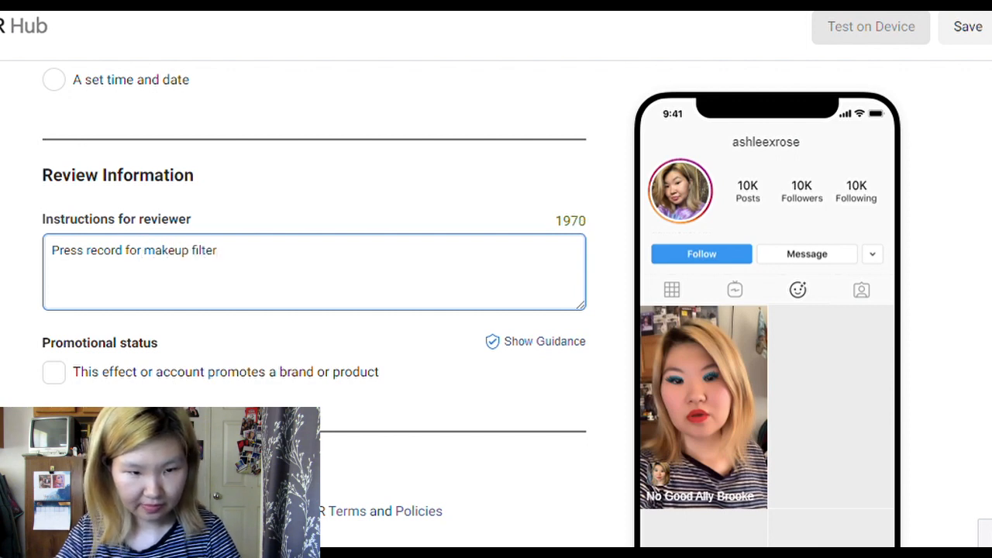
# - Submit the effect for review without marking it as promoting a brand or product
pyautogui.scroll(-3, 314, 306)
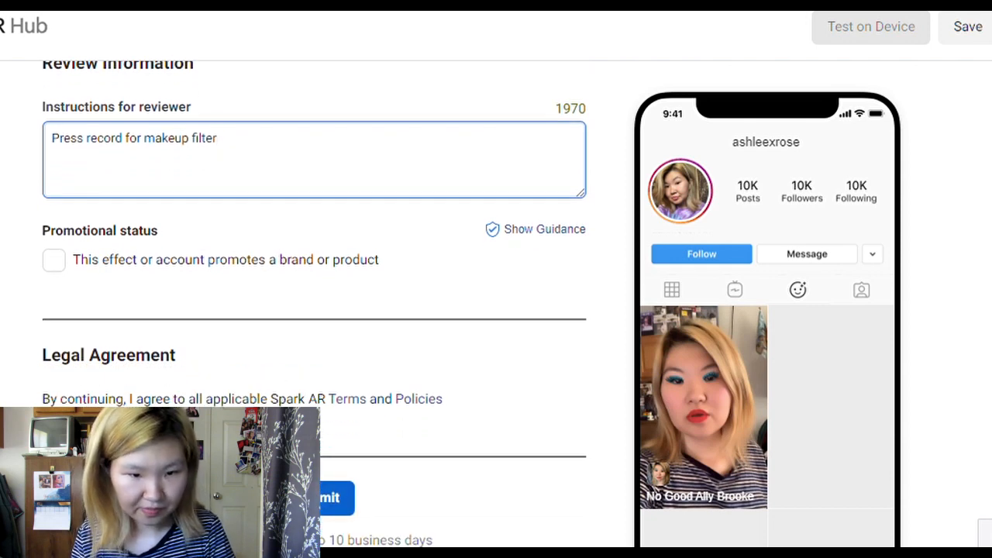
pyautogui.click(337, 498)
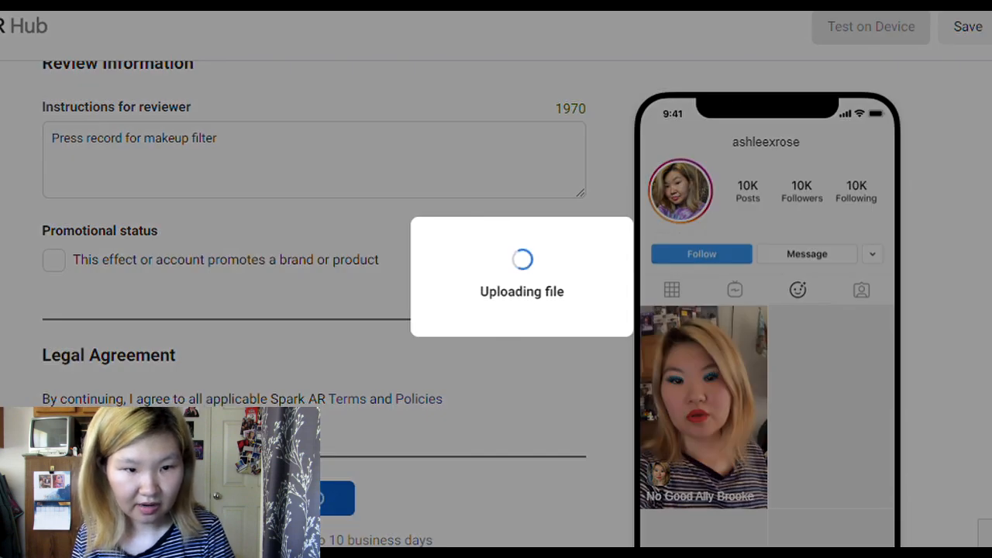